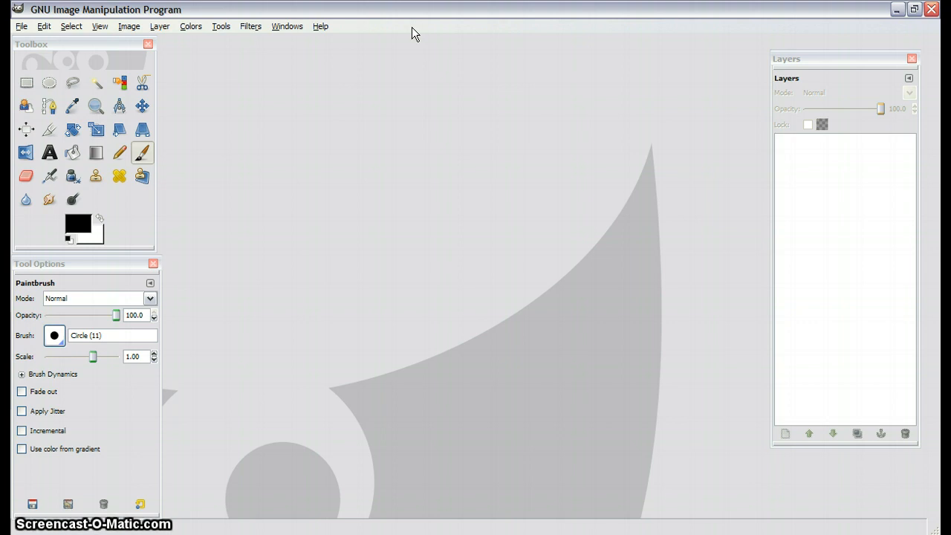
Step: Create a new 800x600 pixel image from the 800x600 template
click(20, 29)
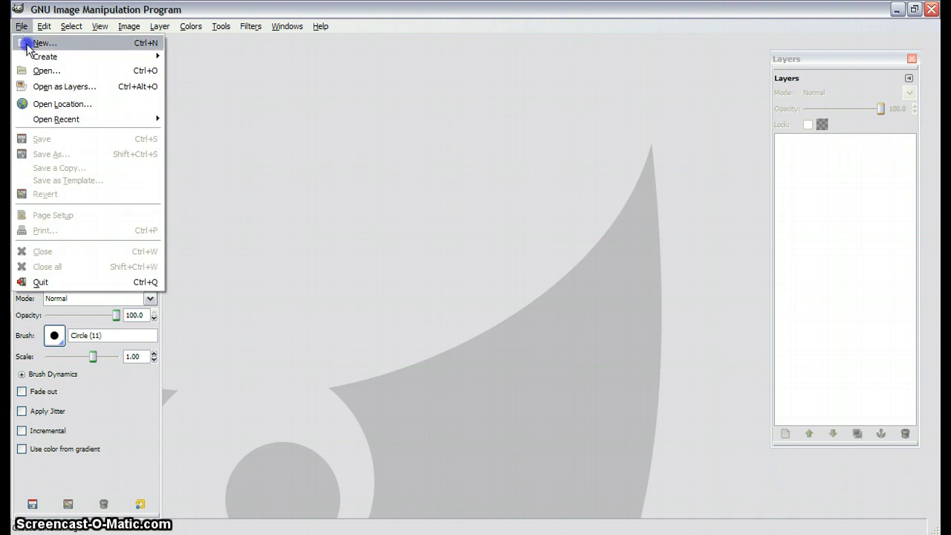
click(27, 44)
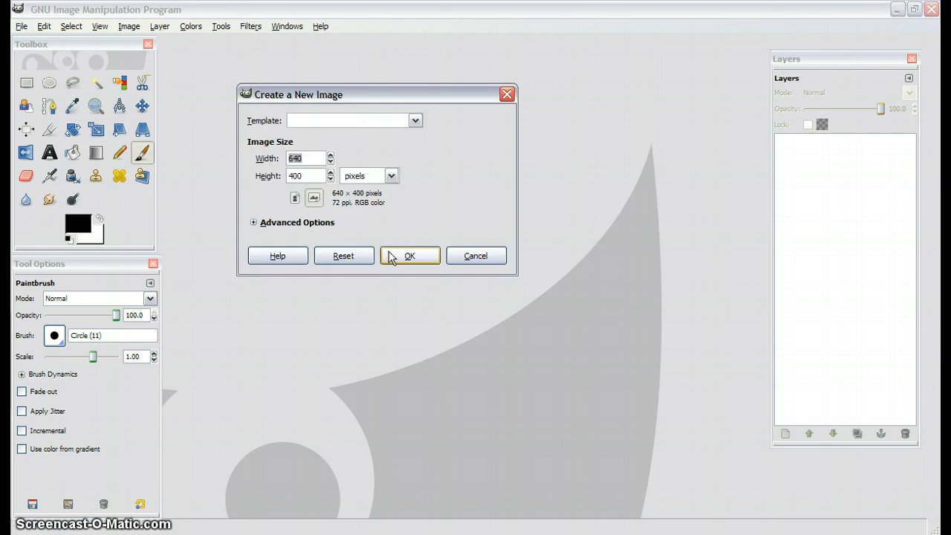
click(417, 117)
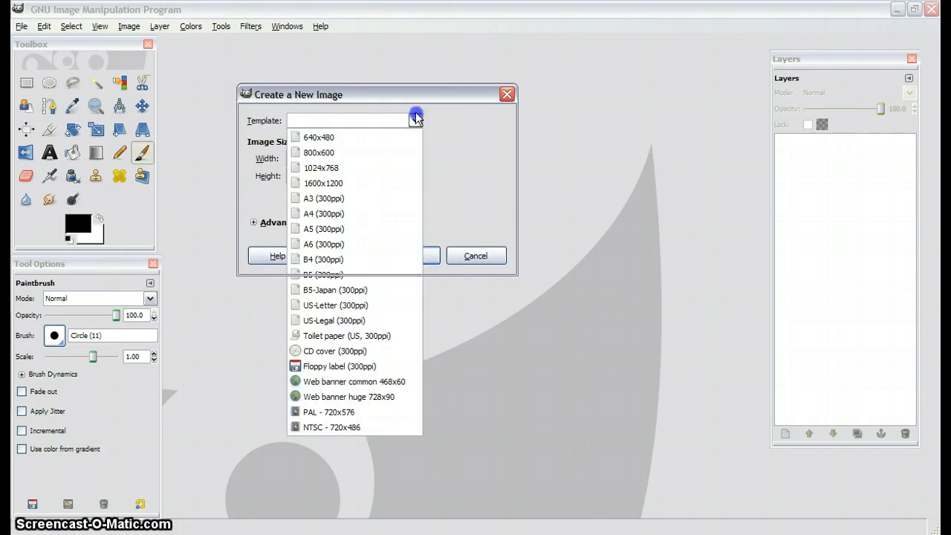
click(417, 117)
click(413, 122)
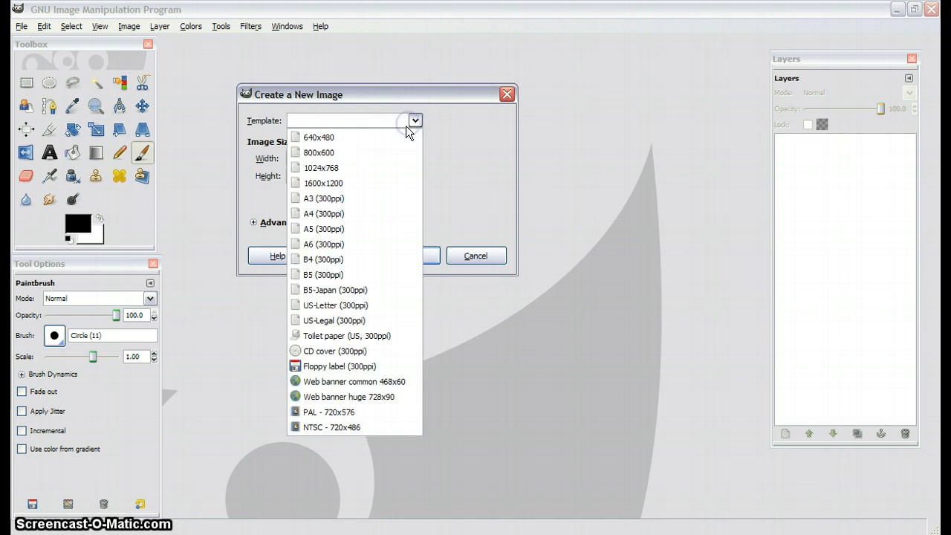
click(370, 158)
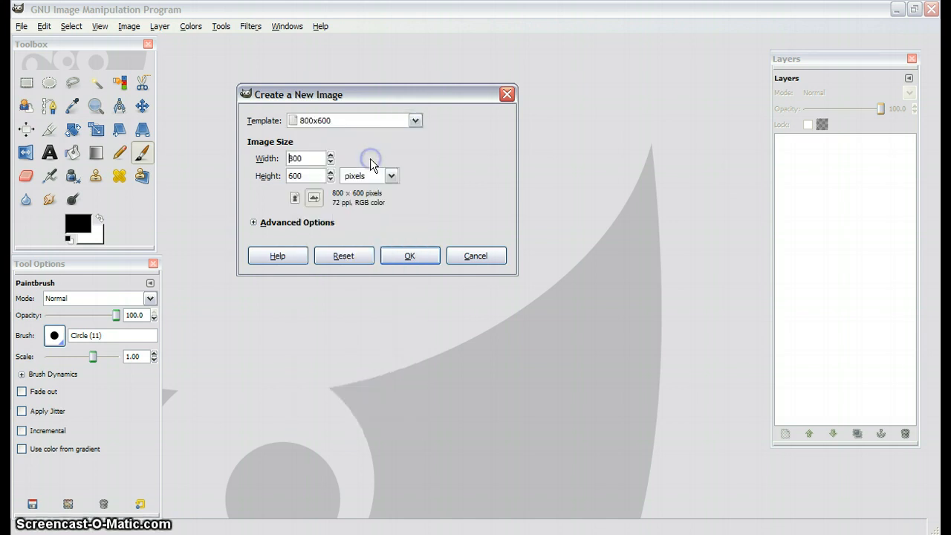
click(401, 257)
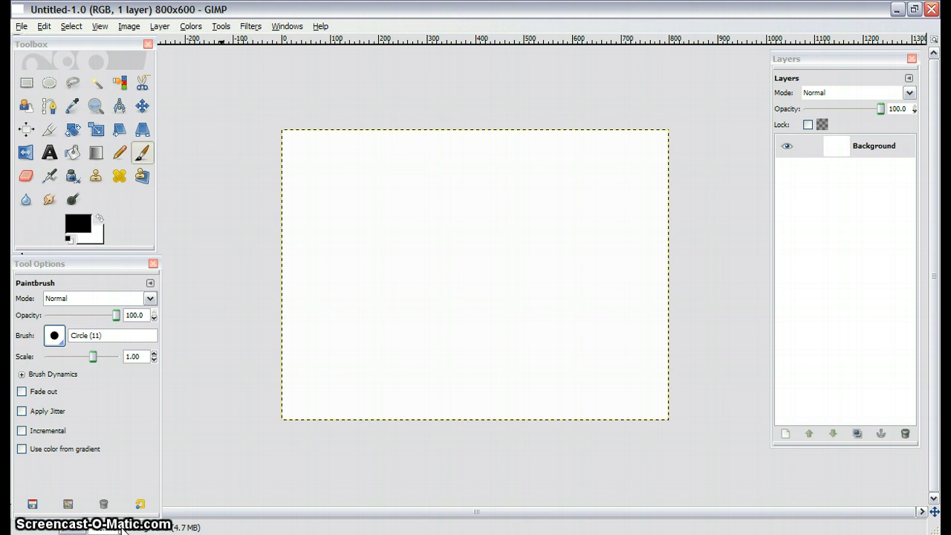
Step: Fill the canvas with a black-to-white linear Blend gradient running diagonally from the lower-left area to the upper-right area
click(120, 525)
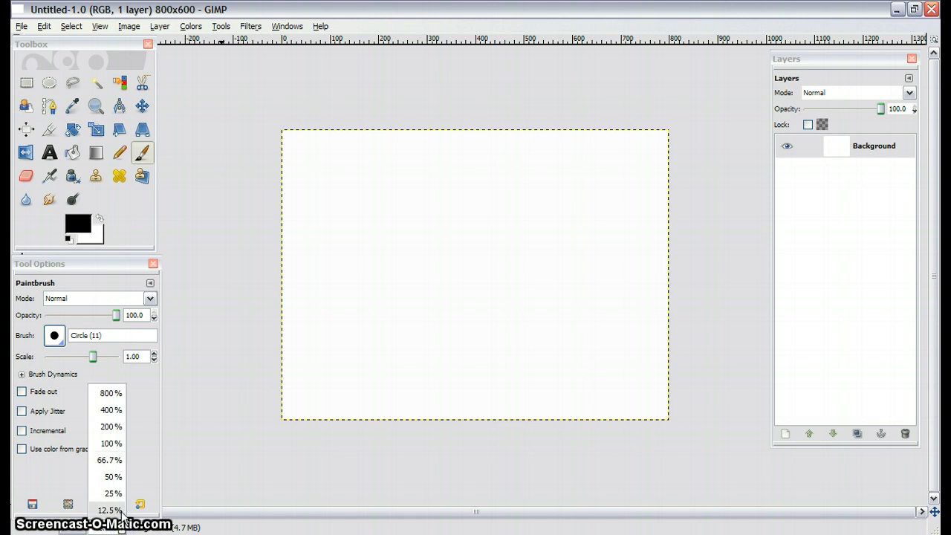
click(121, 443)
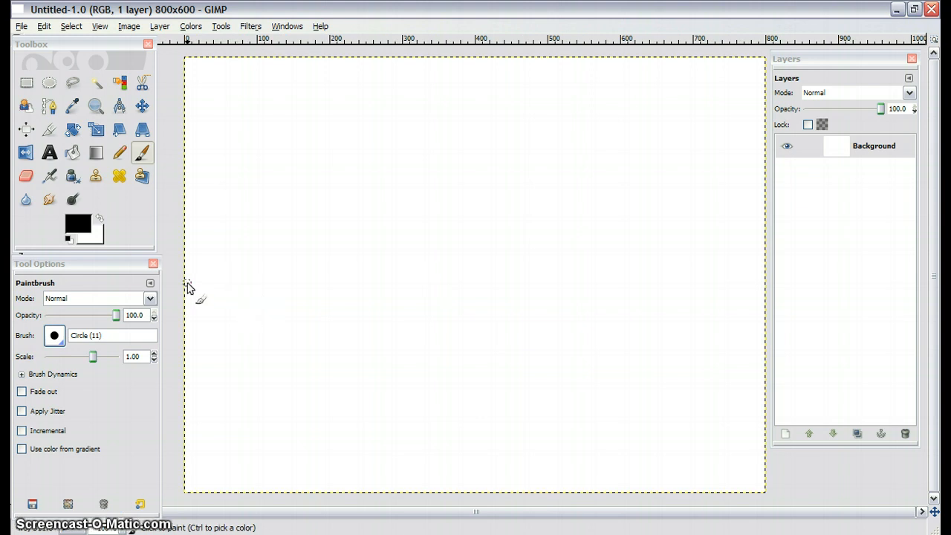
click(96, 153)
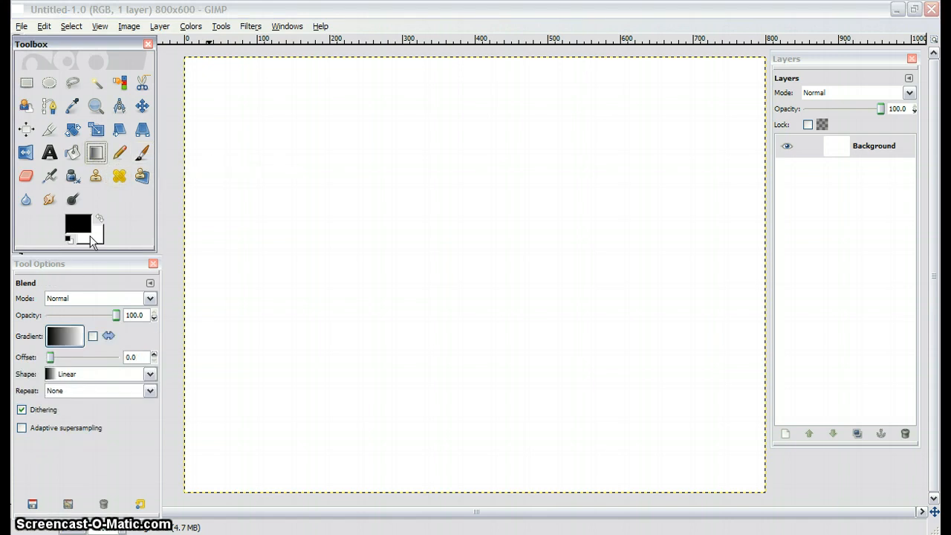
drag(306, 381, 682, 149)
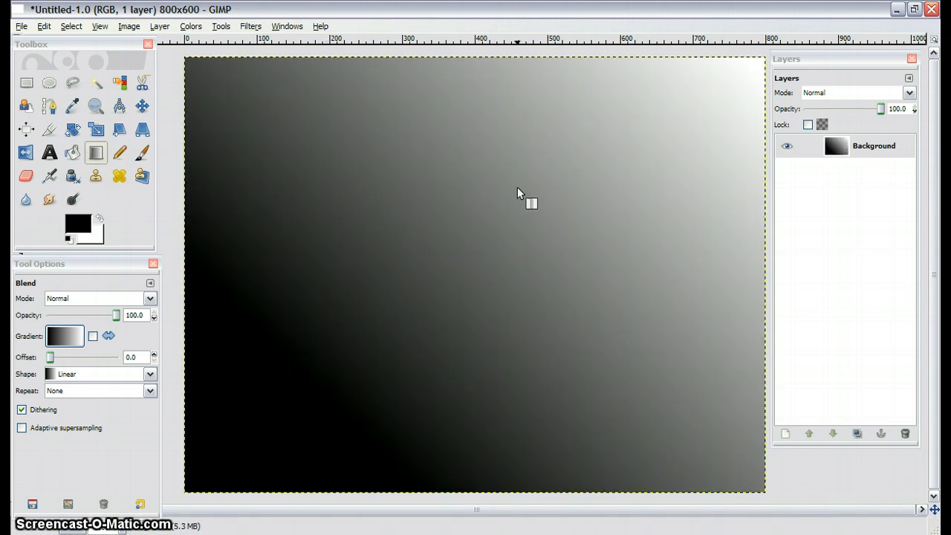
click(77, 223)
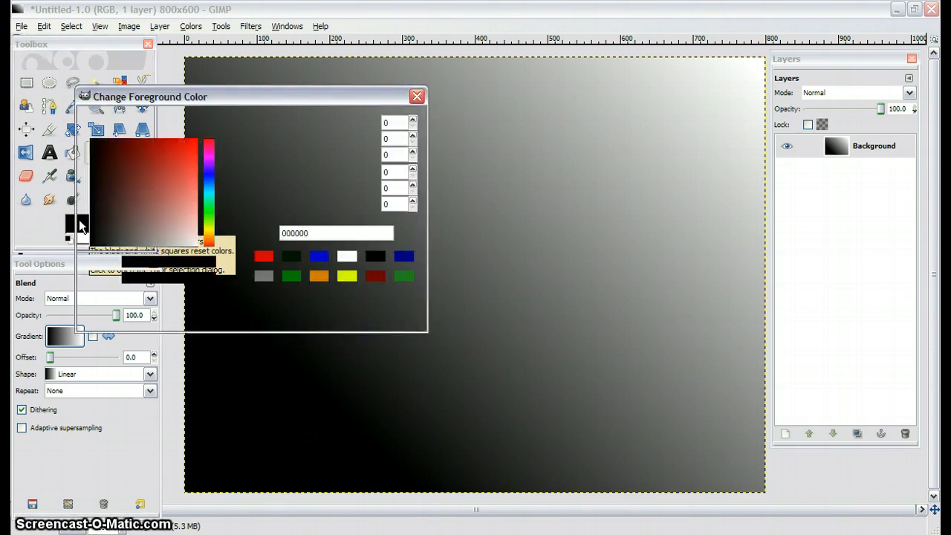
click(384, 315)
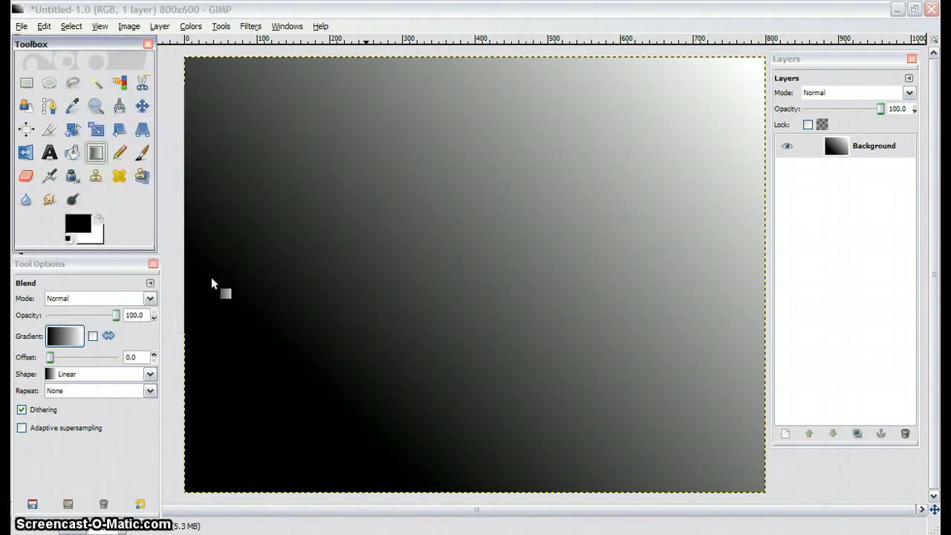
click(70, 229)
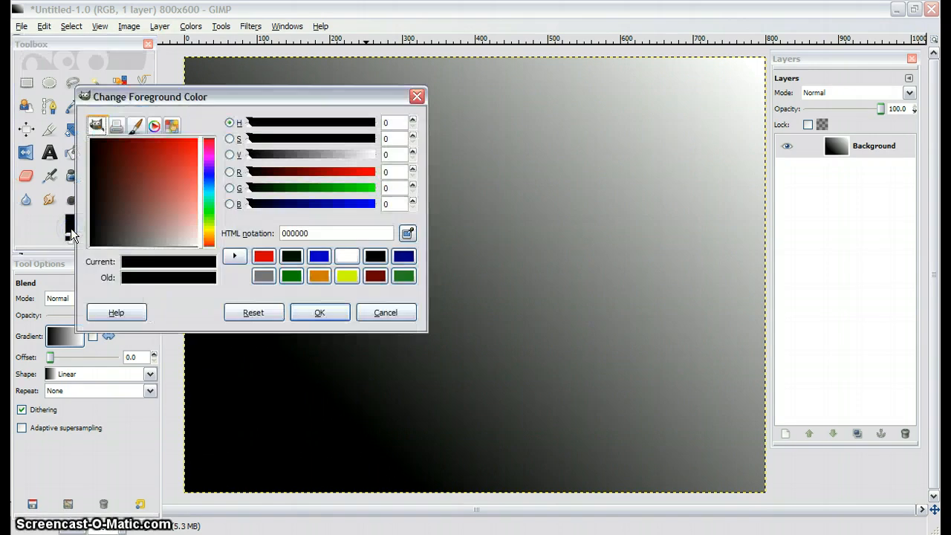
click(410, 313)
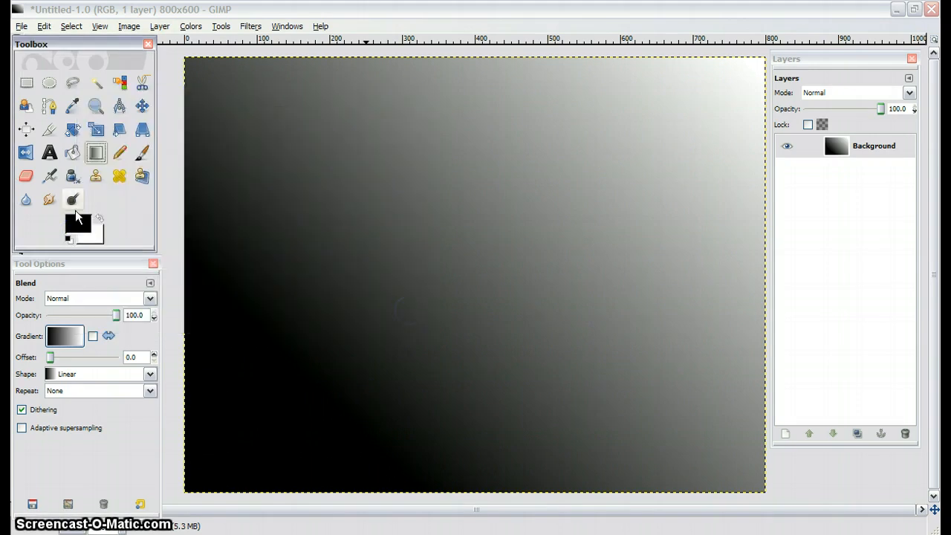
Step: Set the foreground color to blue and the background color to green from the saved color swatches
click(75, 229)
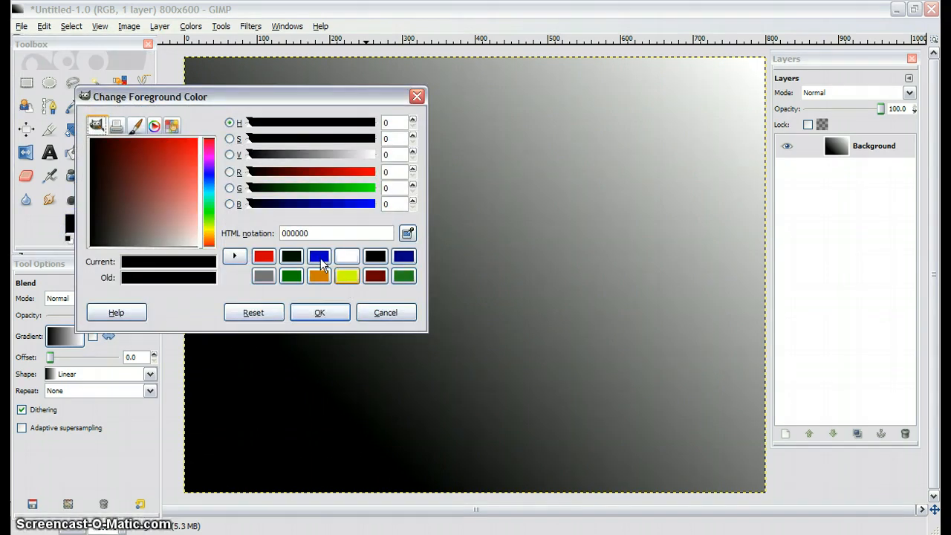
click(320, 259)
click(319, 313)
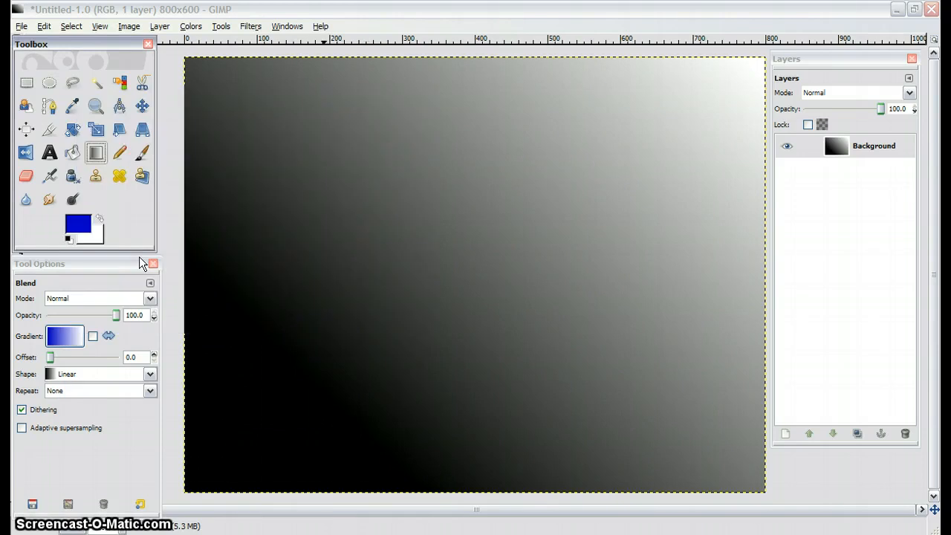
click(95, 238)
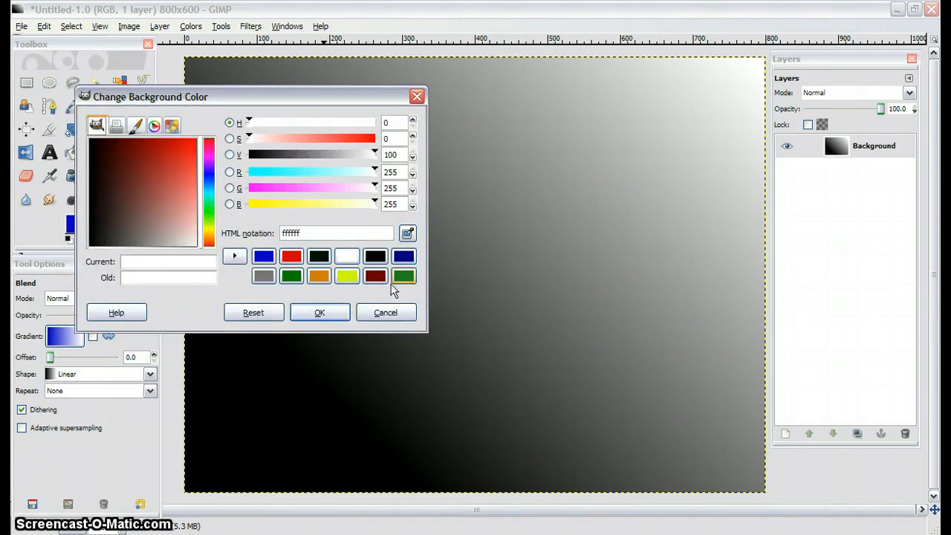
click(404, 275)
click(333, 313)
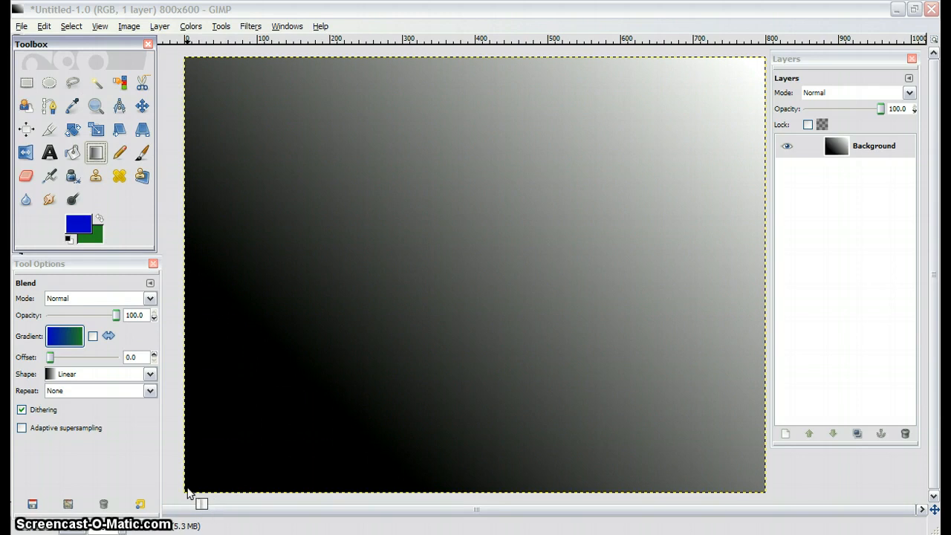
Step: Fill the canvas with a blue-to-green linear gradient from the lower-left to the upper-right corner and view the available blend modes
drag(185, 489, 763, 63)
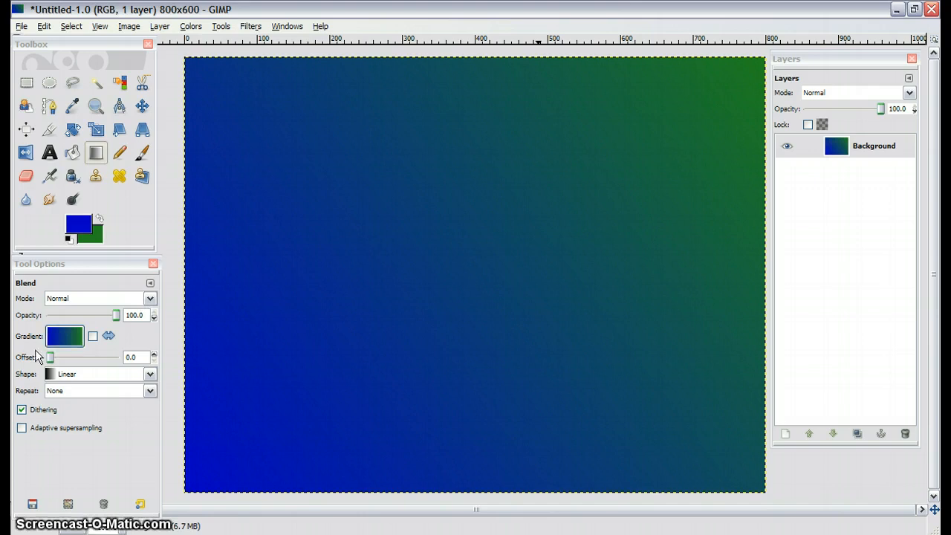
click(153, 302)
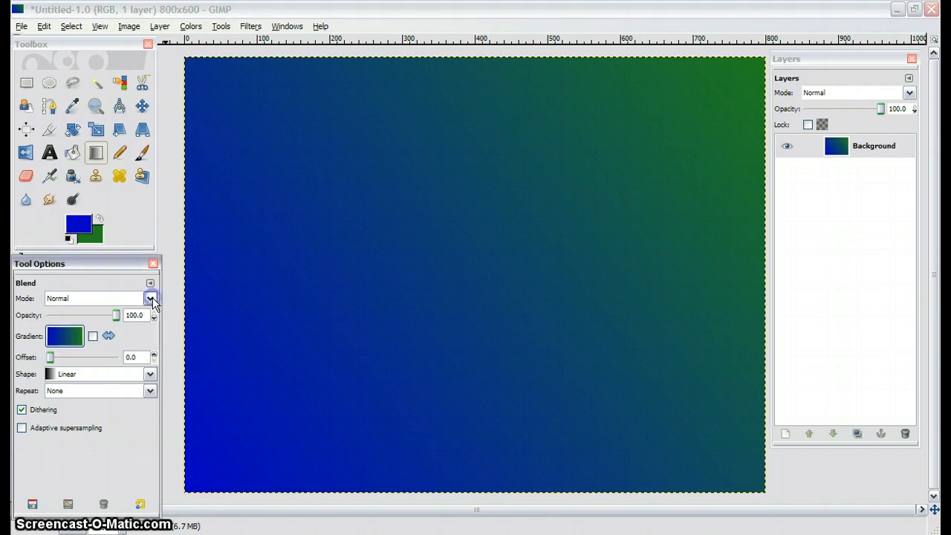
click(152, 299)
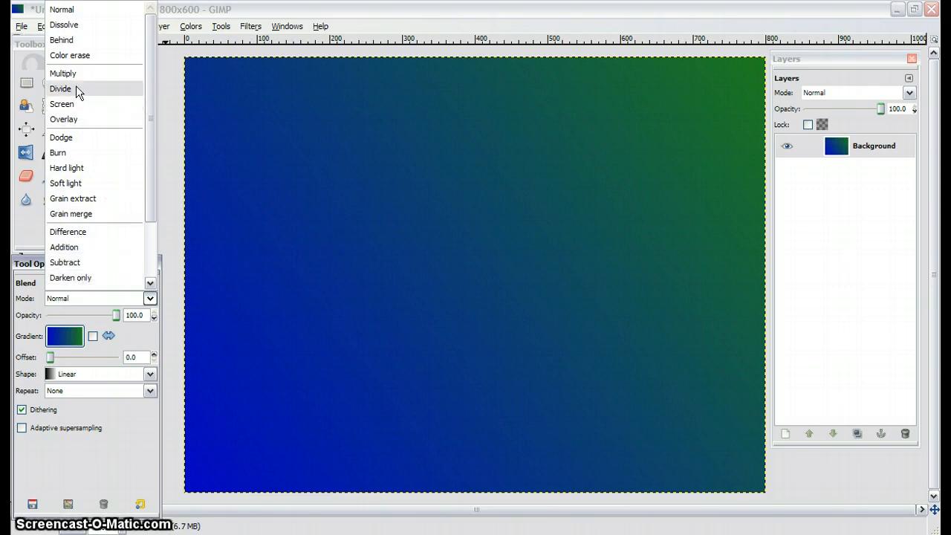
click(207, 100)
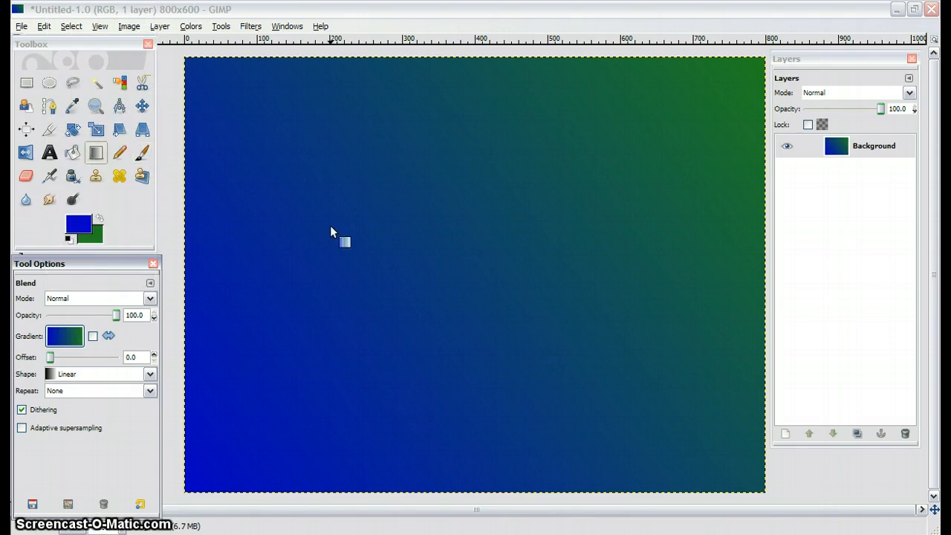
Step: Undo both gradient fills on the canvas
key(ctrl+z)
key(ctrl+z)
key(z)
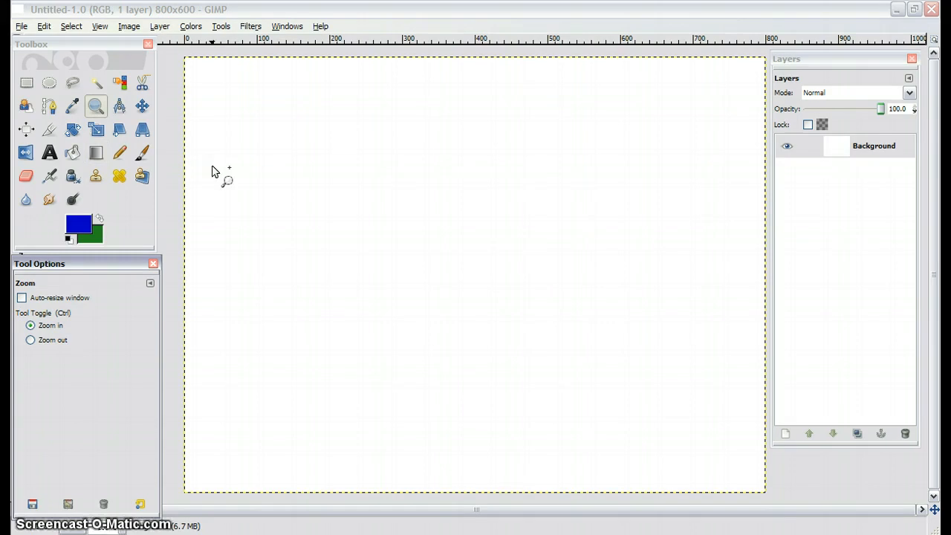
Step: Paint a freehand blue scribble with the Paintbrush and the Circle (11) brush, and undo it
click(144, 154)
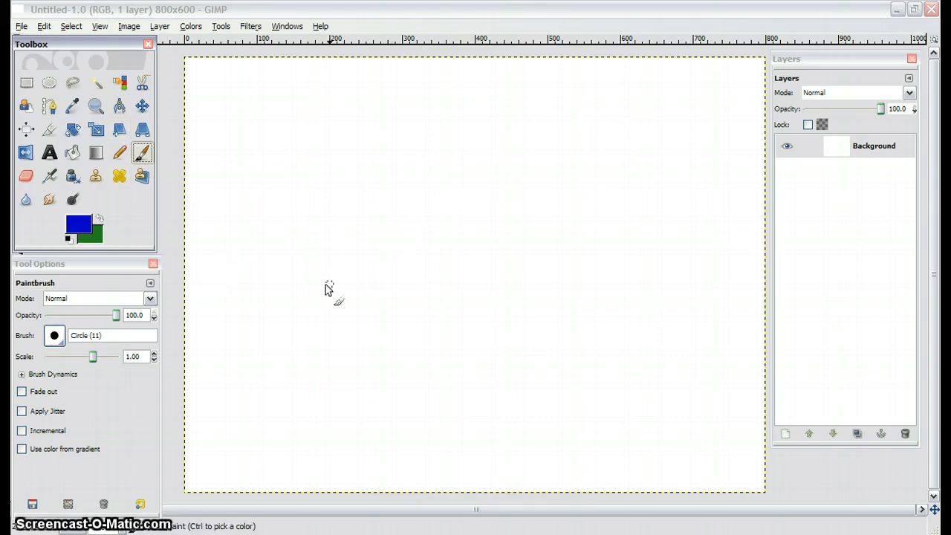
mouse_move(331, 284)
mouse_down()
mouse_move(439, 140)
mouse_move(439, 449)
mouse_move(285, 526)
mouse_move(399, 365)
mouse_move(586, 322)
mouse_move(467, 255)
mouse_move(482, 348)
mouse_up()
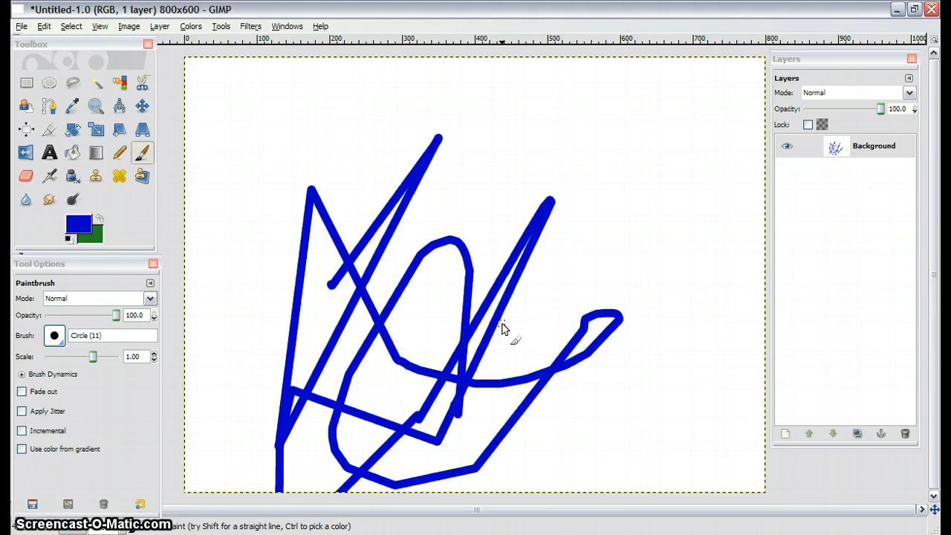
key(ctrl+z)
Step: Look through the available brushes, keep Circle (11), and paint a freehand blue zigzag scribble across the canvas
click(59, 335)
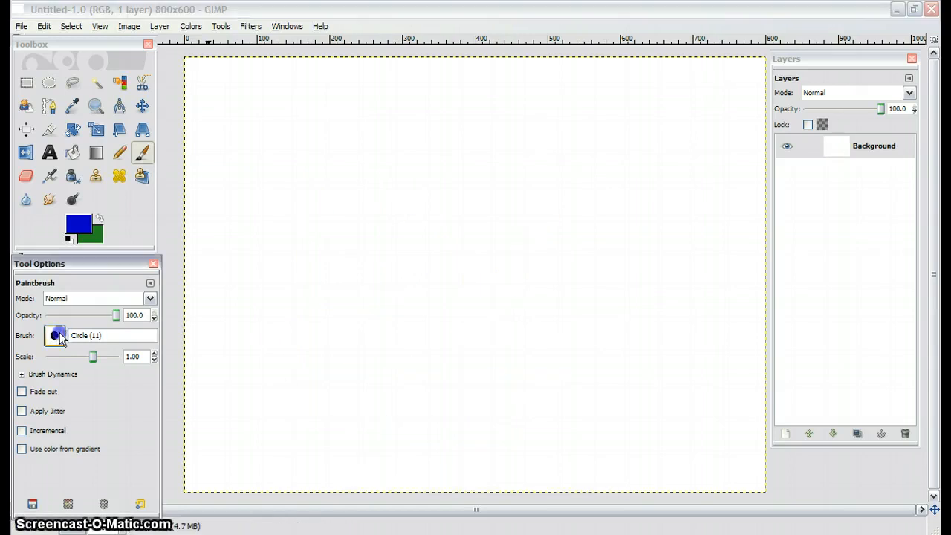
click(59, 335)
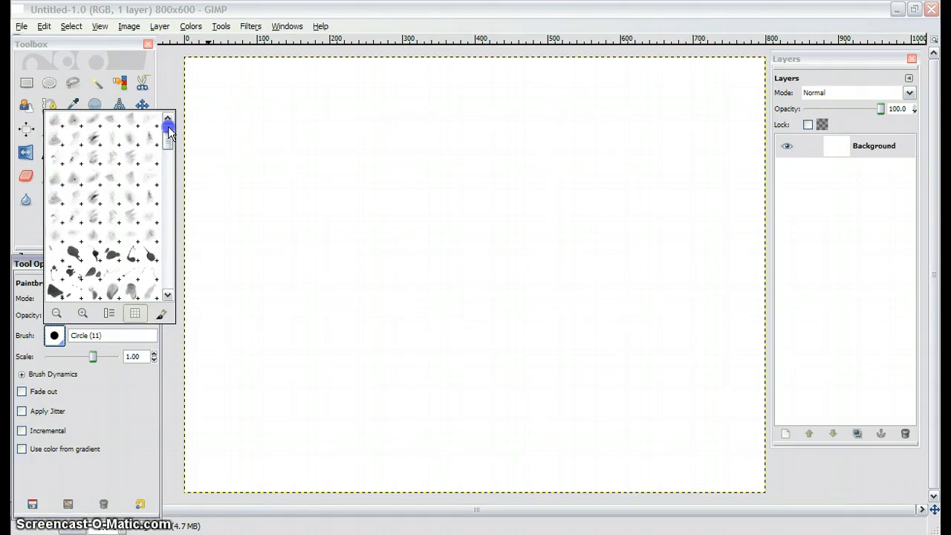
mouse_move(168, 146)
mouse_down()
mouse_move(168, 135)
mouse_move(167, 171)
mouse_move(166, 145)
mouse_up()
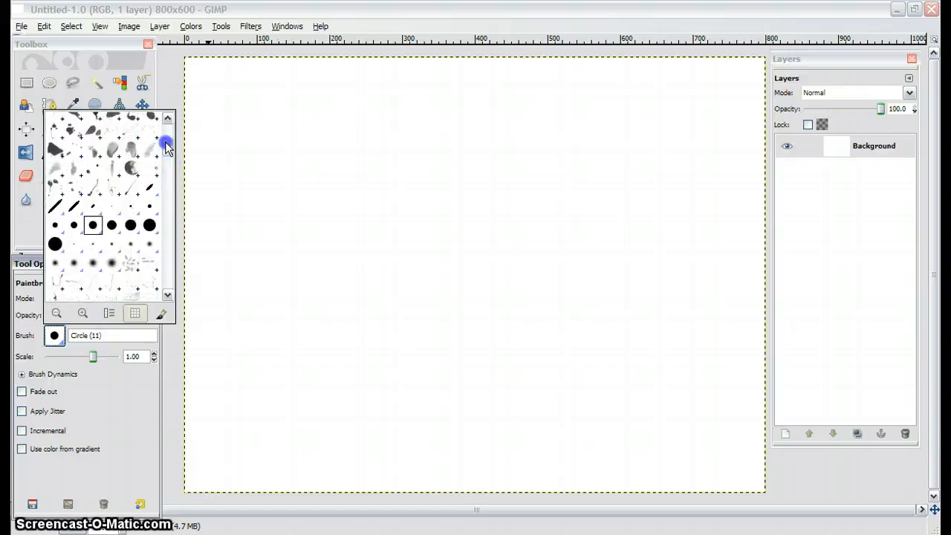
click(49, 334)
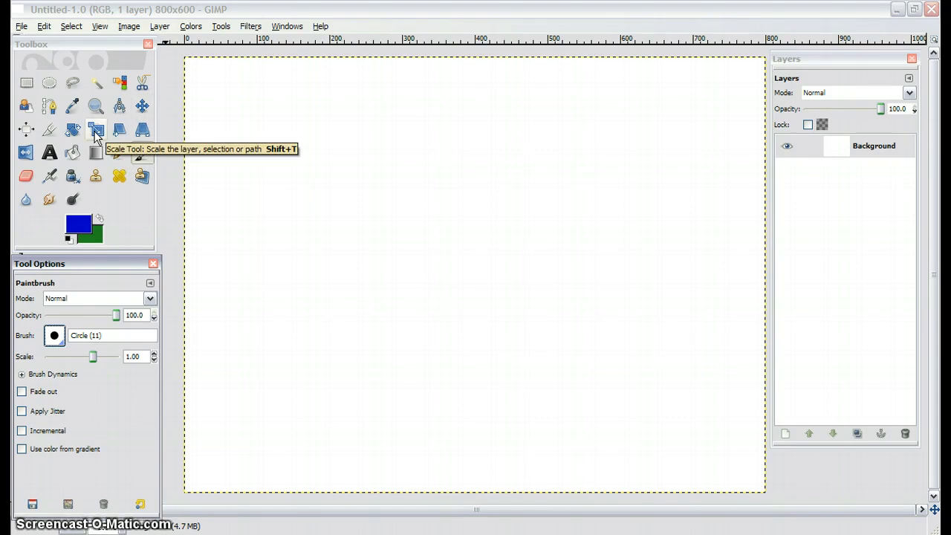
drag(374, 282, 446, 303)
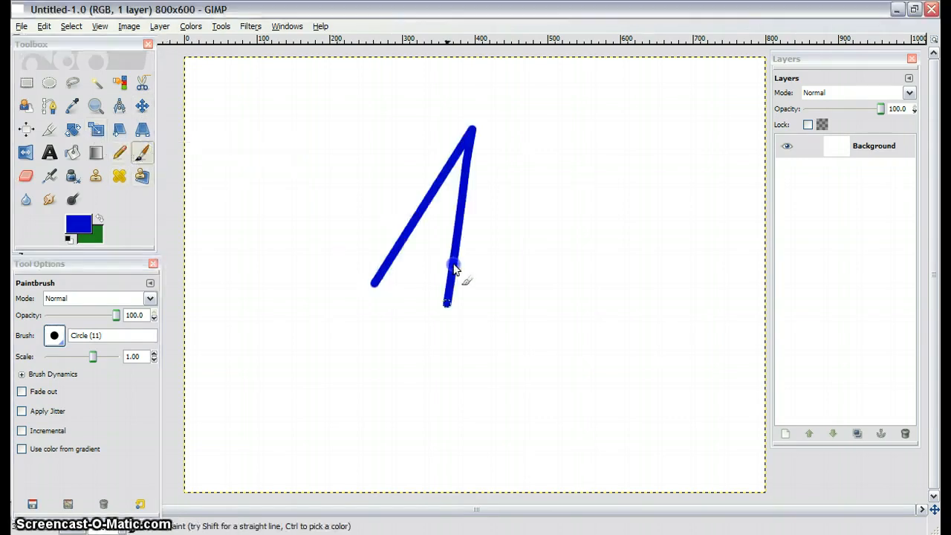
mouse_move(455, 269)
mouse_down()
mouse_move(399, 275)
mouse_move(344, 328)
mouse_move(263, 239)
mouse_move(404, 202)
mouse_move(533, 322)
mouse_move(486, 419)
mouse_up()
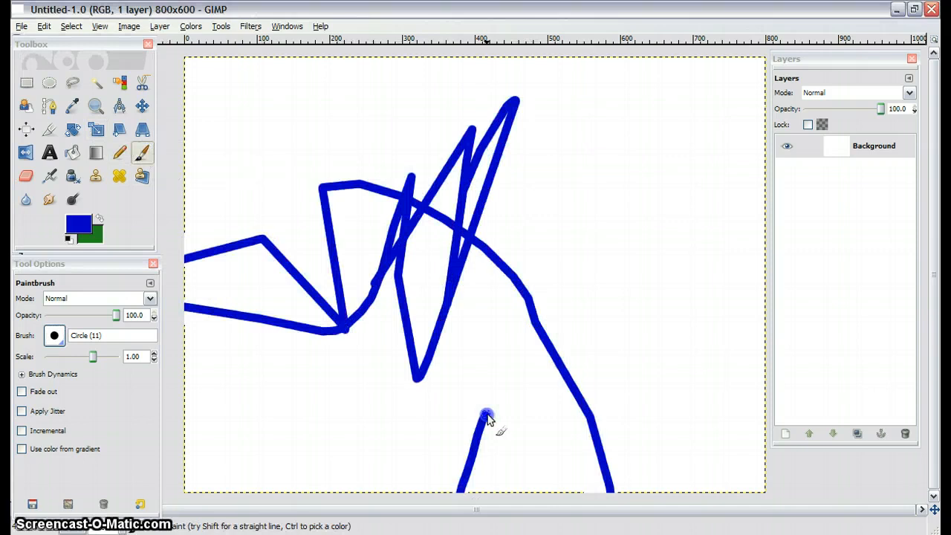
Step: Scale the Background layer down vertically from its upper edge with the Scale tool, and undo the scaling
click(96, 130)
click(496, 183)
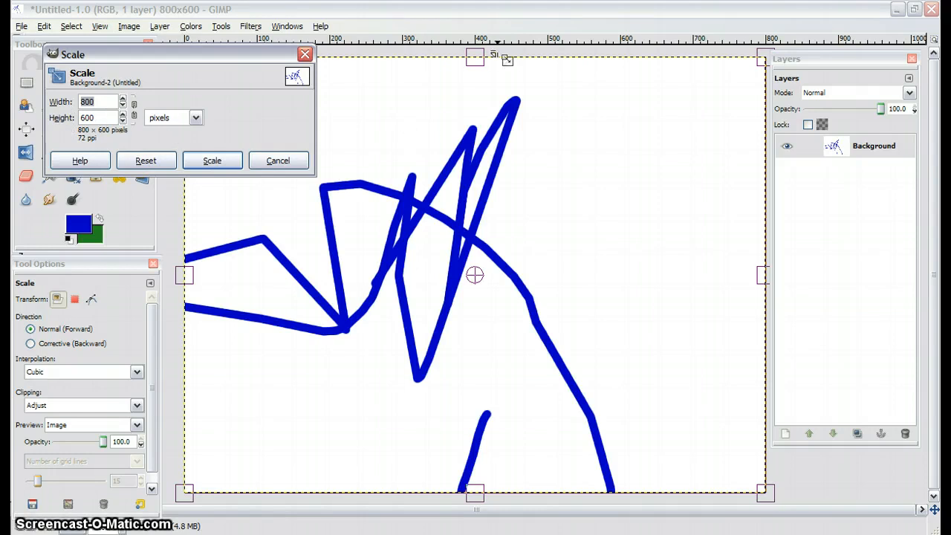
click(470, 59)
mouse_move(470, 58)
mouse_down()
mouse_move(473, 200)
mouse_move(475, 181)
mouse_move(402, 213)
mouse_up()
click(223, 161)
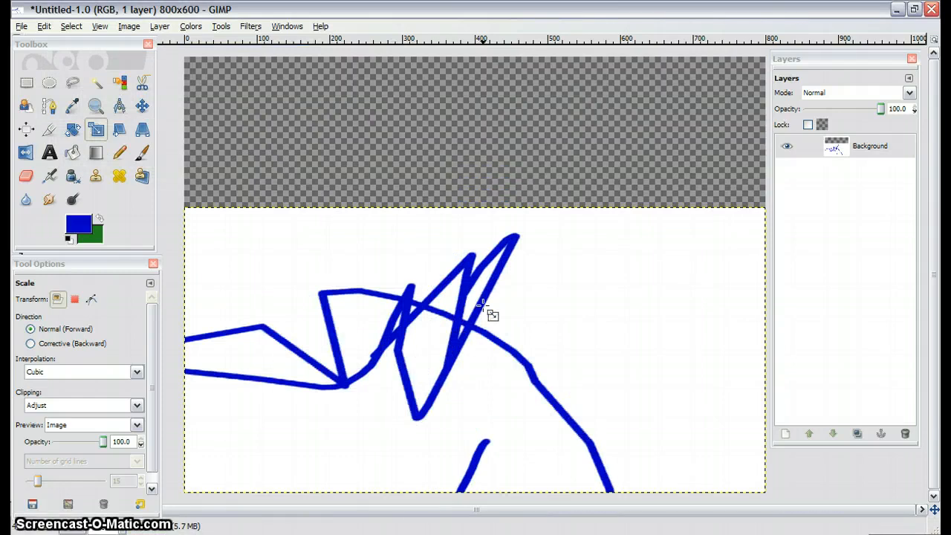
key(ctrl+z)
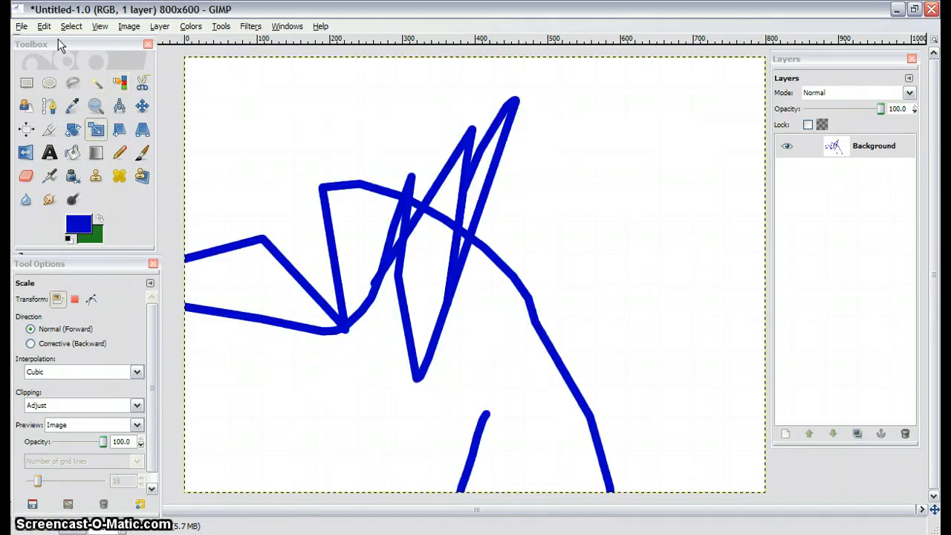
click(42, 27)
click(42, 27)
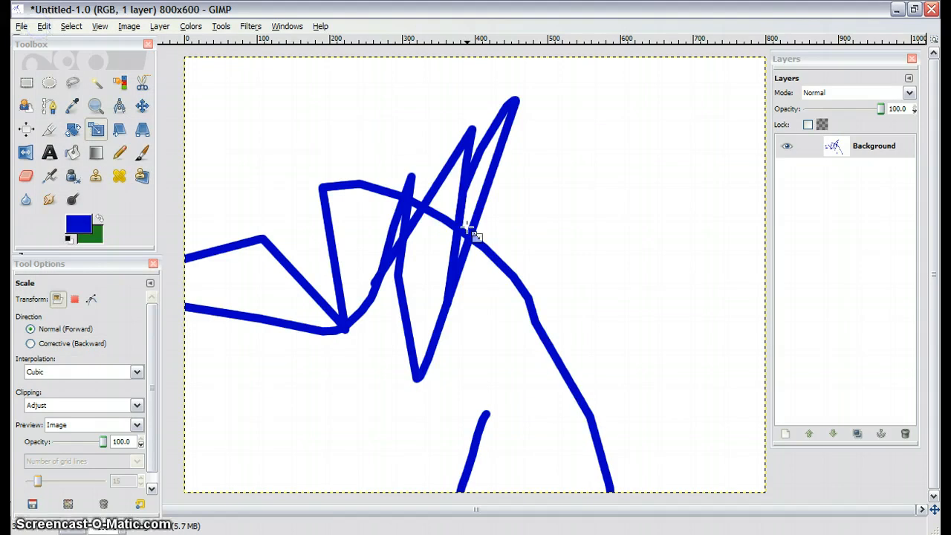
Step: Undo the blue zigzag scribble on the canvas
key(z)
key(ctrl+z)
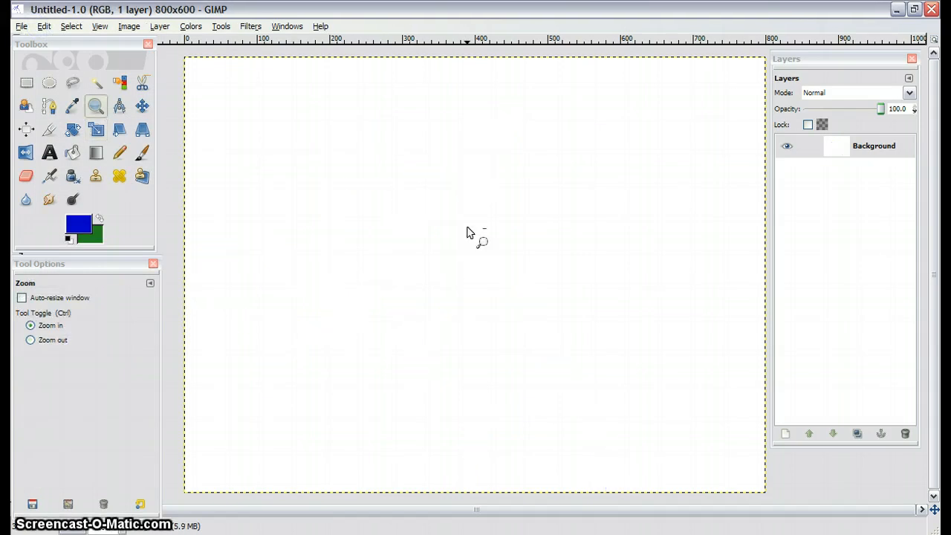
click(143, 155)
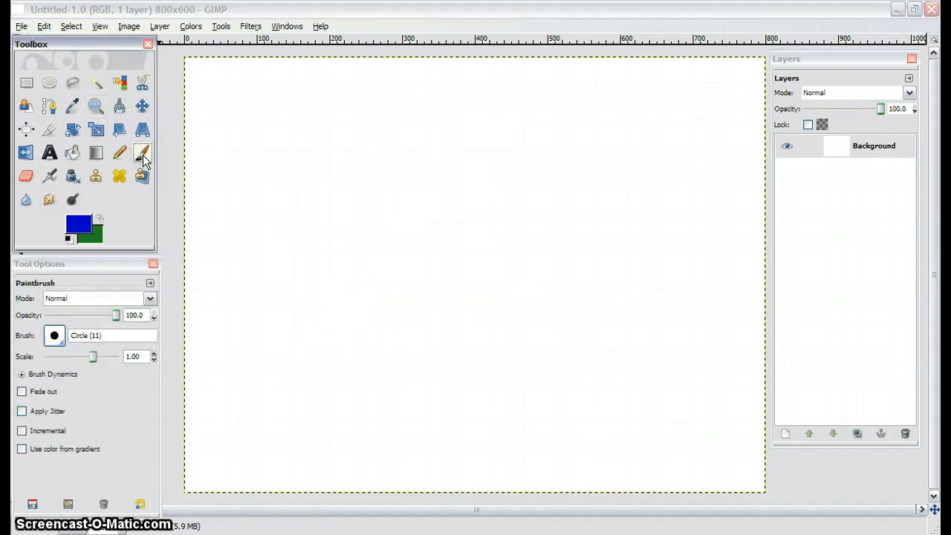
click(49, 107)
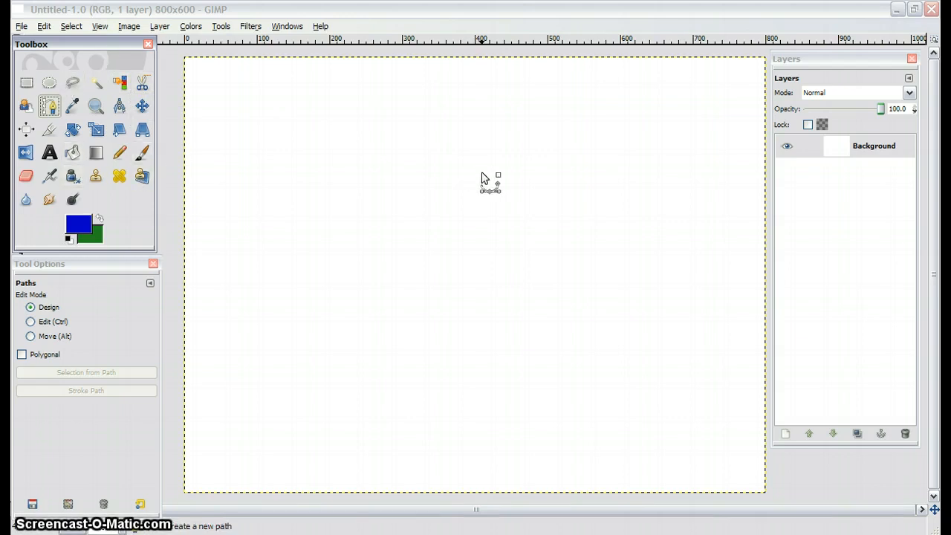
key(z)
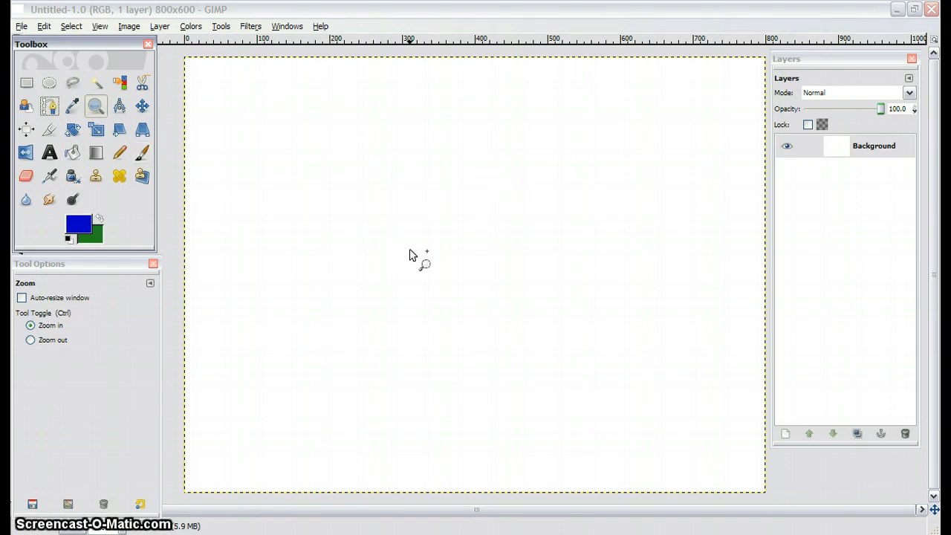
Step: Paint a freehand blue looping scribble across the canvas with the Paintbrush and the Circle (11) brush
key(p)
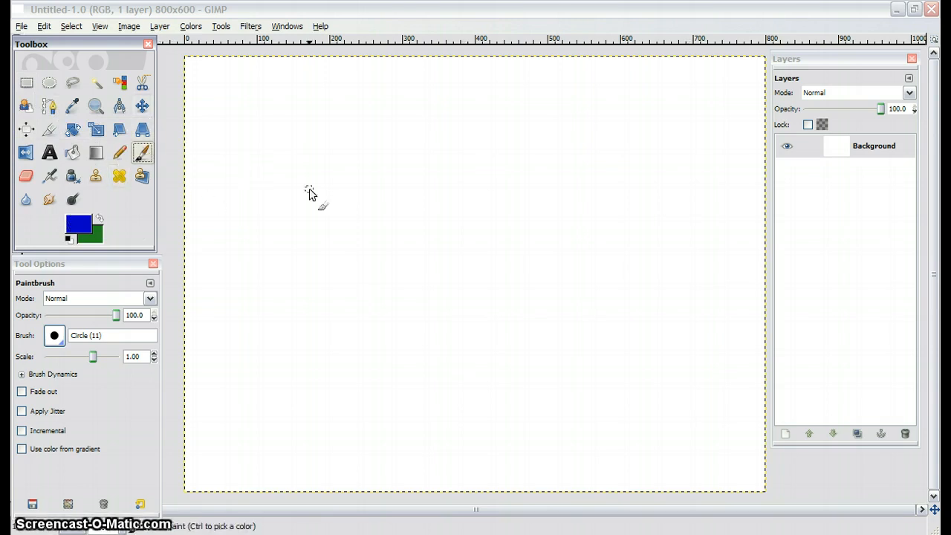
mouse_move(320, 258)
mouse_down()
mouse_move(296, 311)
mouse_move(397, 196)
mouse_move(632, 283)
mouse_move(654, 364)
mouse_up()
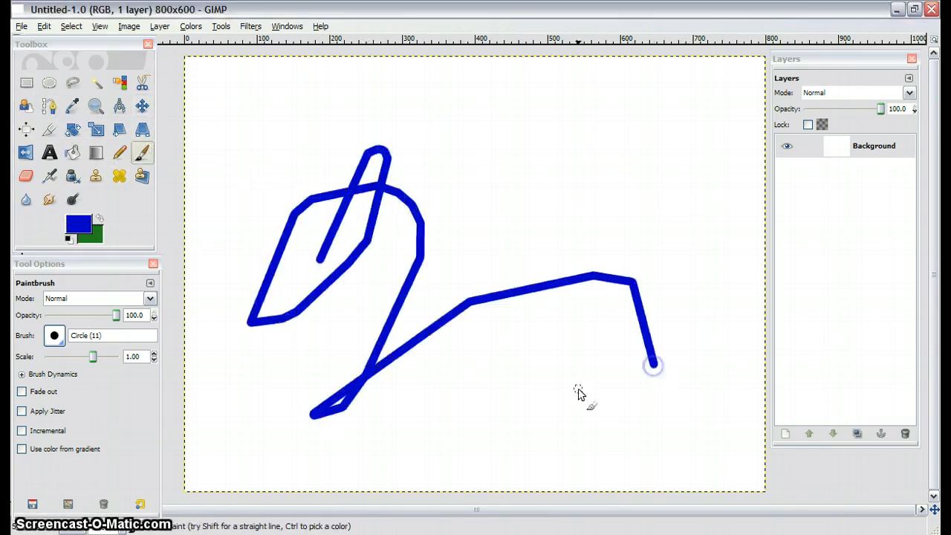
Step: Try rotating the Background layer to about -57.67 degrees around its centre with the Rotate tool, and cancel the rotation
click(75, 130)
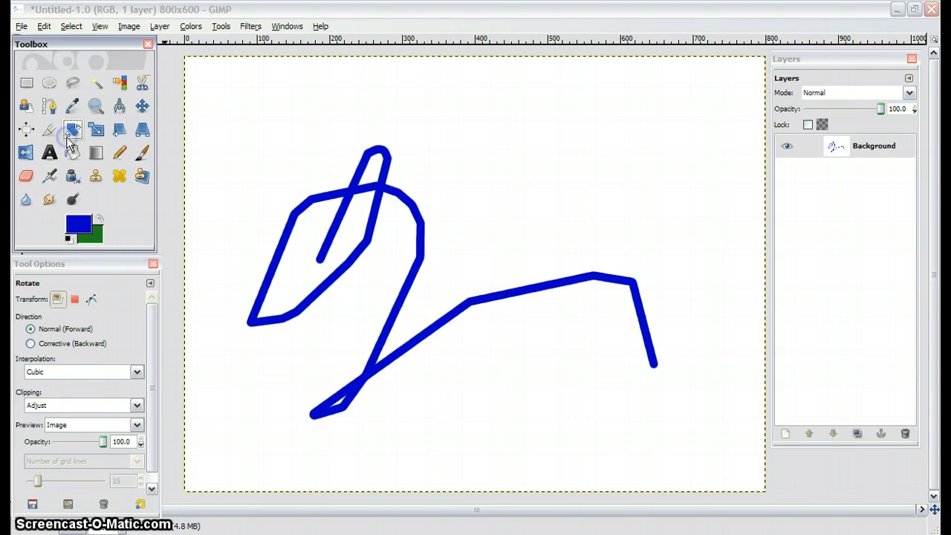
click(232, 232)
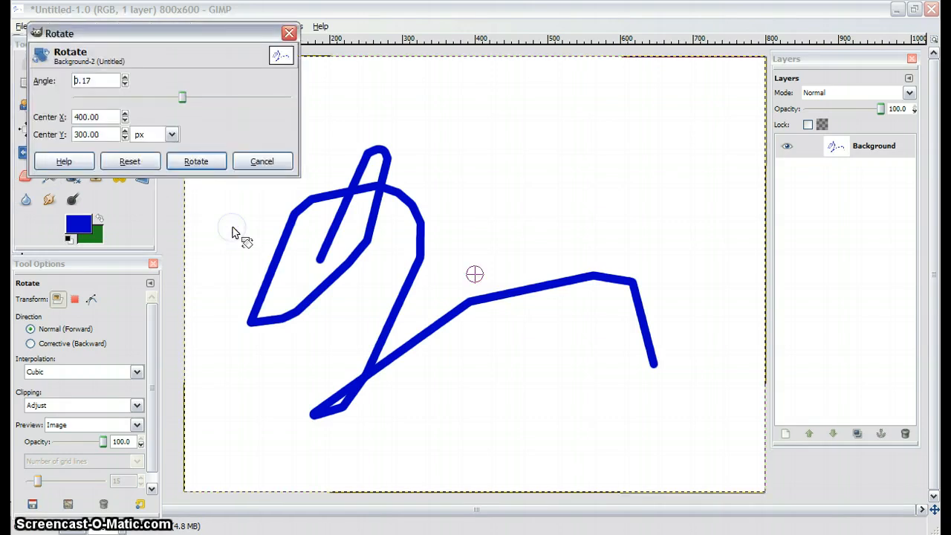
drag(186, 96, 162, 105)
click(170, 288)
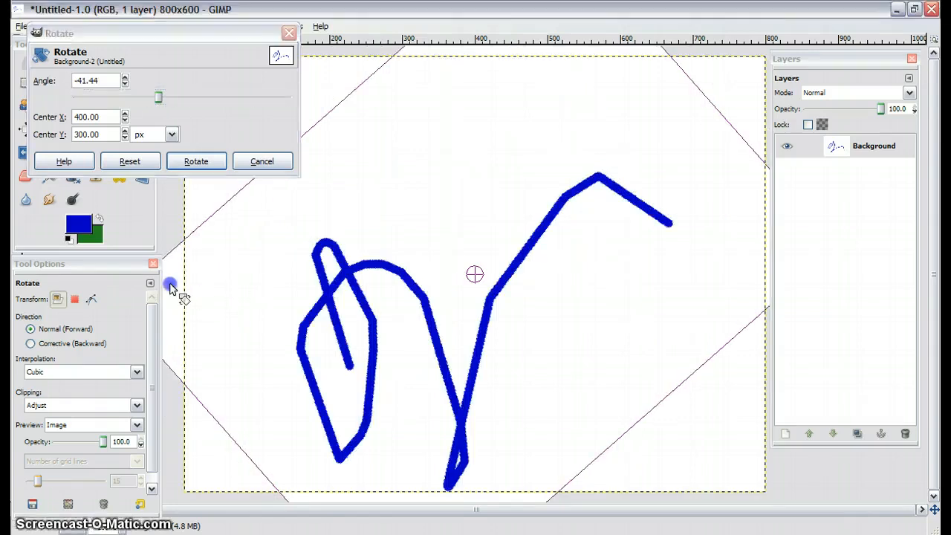
drag(170, 285, 475, 276)
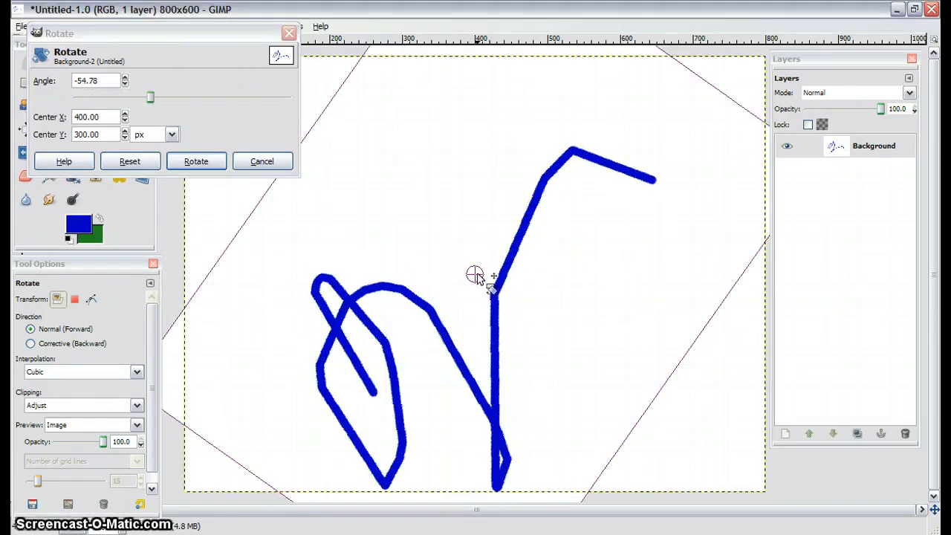
drag(173, 258, 190, 276)
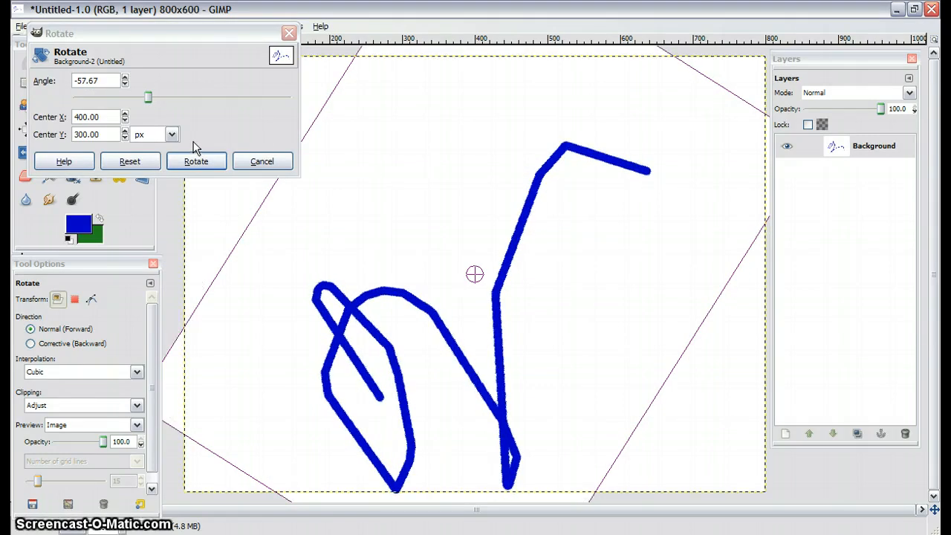
click(269, 162)
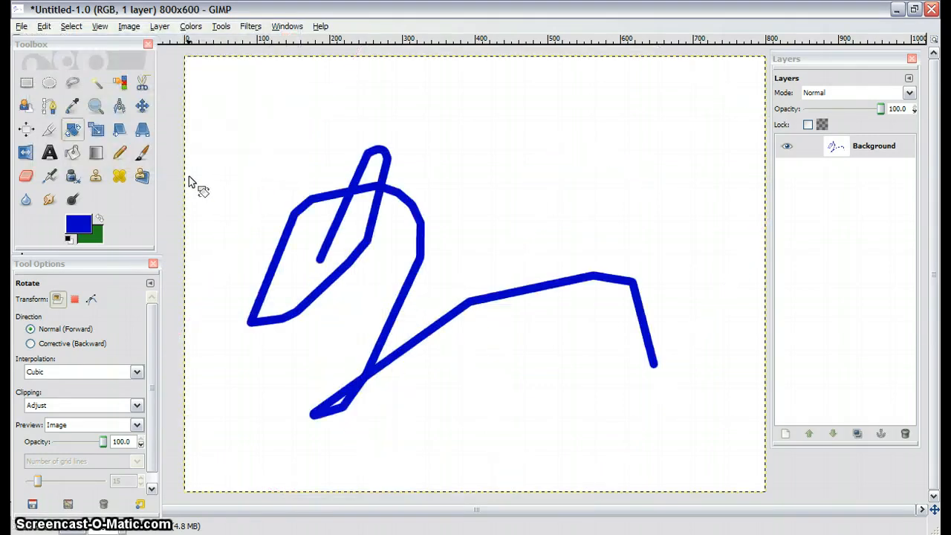
Step: Try pulling the Background layer's upper-left corner inward with the Perspective tool, and cancel the transformation
click(143, 130)
click(375, 248)
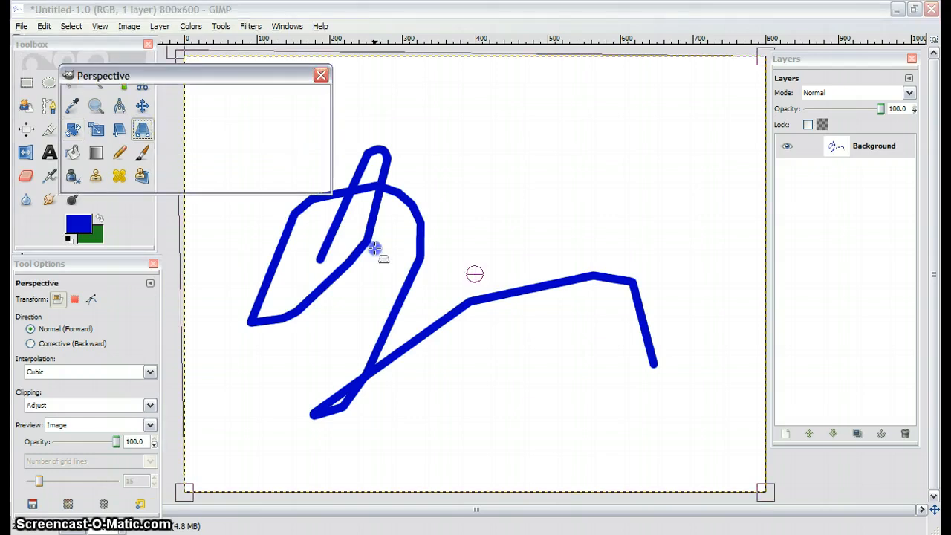
drag(375, 248, 543, 392)
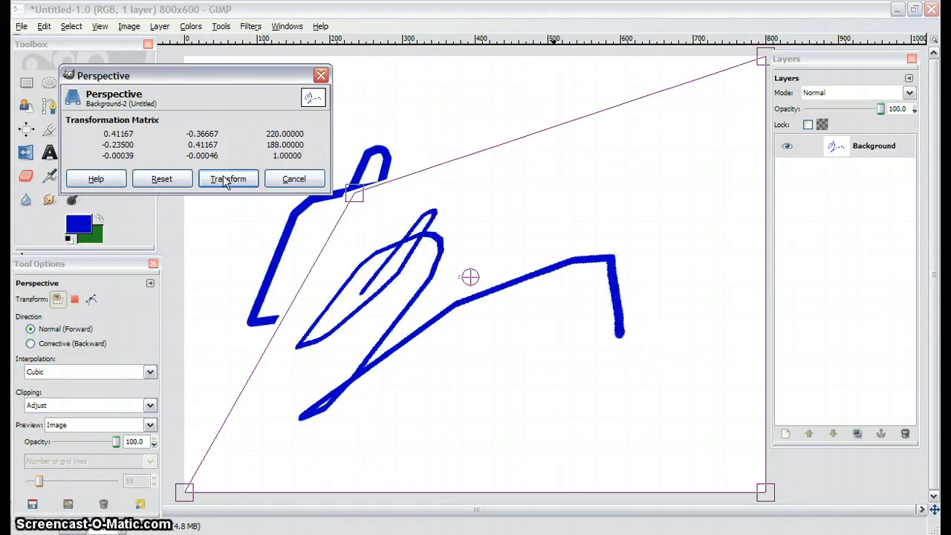
click(278, 178)
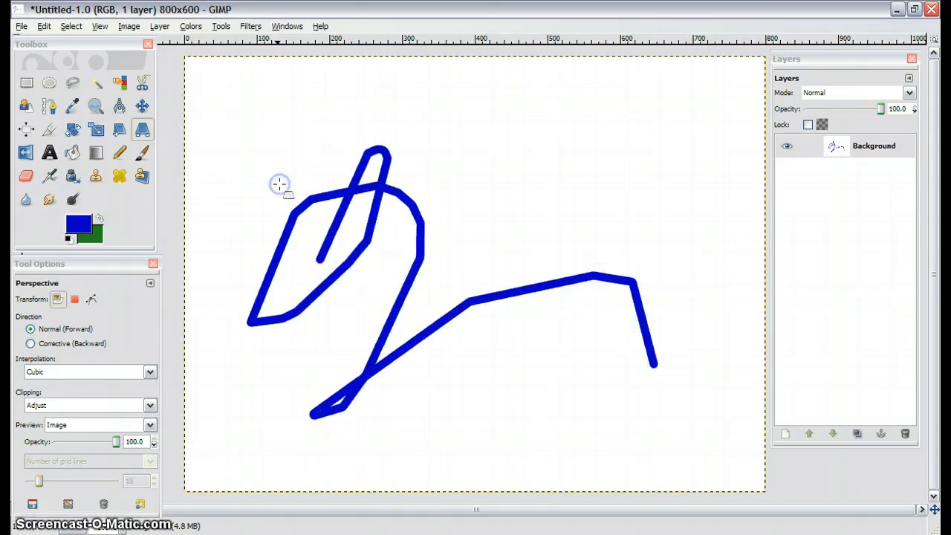
Step: Try shearing the Background layer with the Shear tool, cancel it, and undo the blue scribble
click(119, 131)
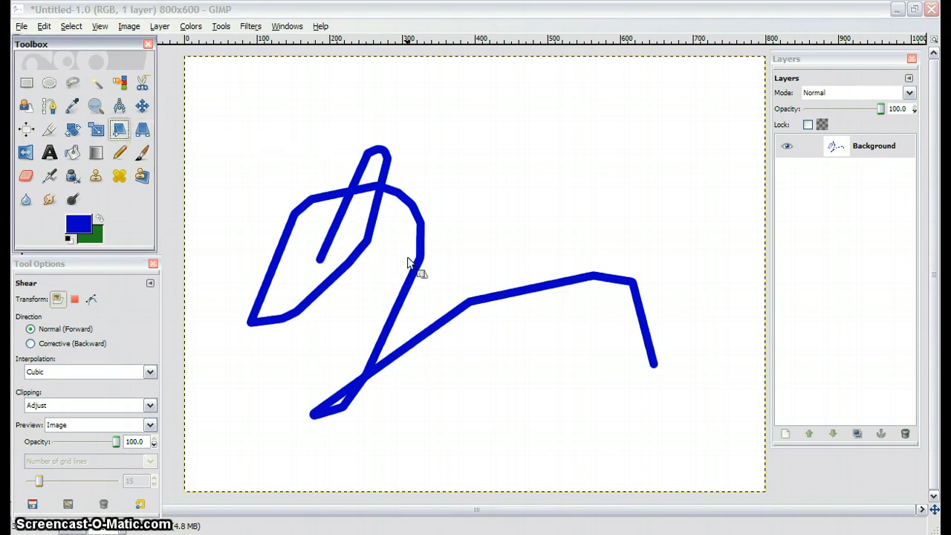
mouse_move(286, 261)
mouse_down()
mouse_move(214, 231)
mouse_move(223, 388)
mouse_move(290, 467)
mouse_move(436, 424)
mouse_move(556, 418)
mouse_move(494, 435)
mouse_move(327, 386)
mouse_up()
click(304, 191)
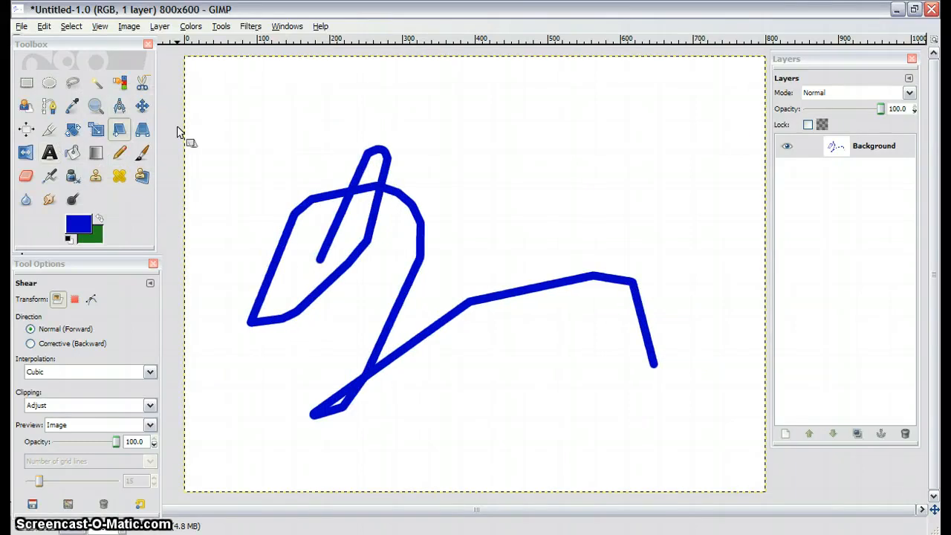
key(ctrl+z)
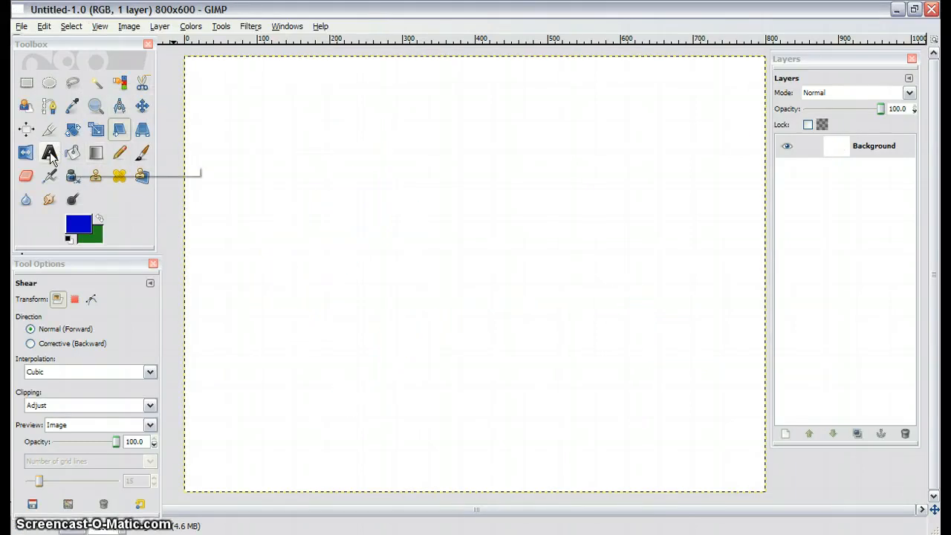
Step: Create a text box about 708 × 182 px across the middle of the canvas containing the text HELP
click(50, 152)
click(232, 195)
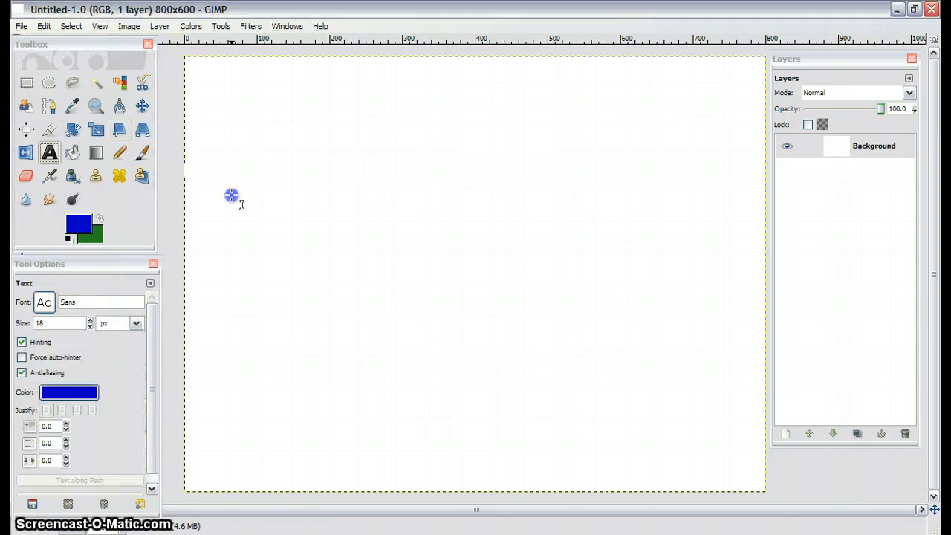
drag(232, 195, 745, 325)
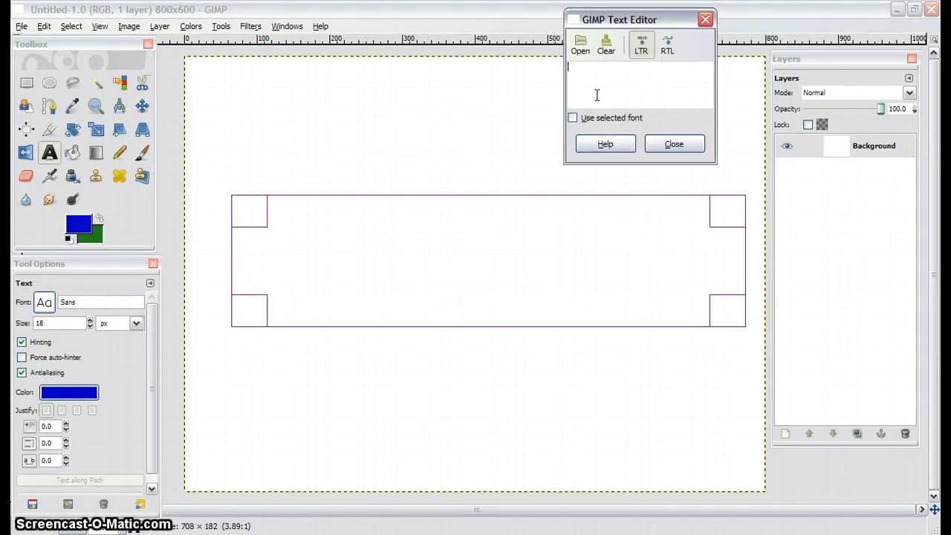
text(HELP)
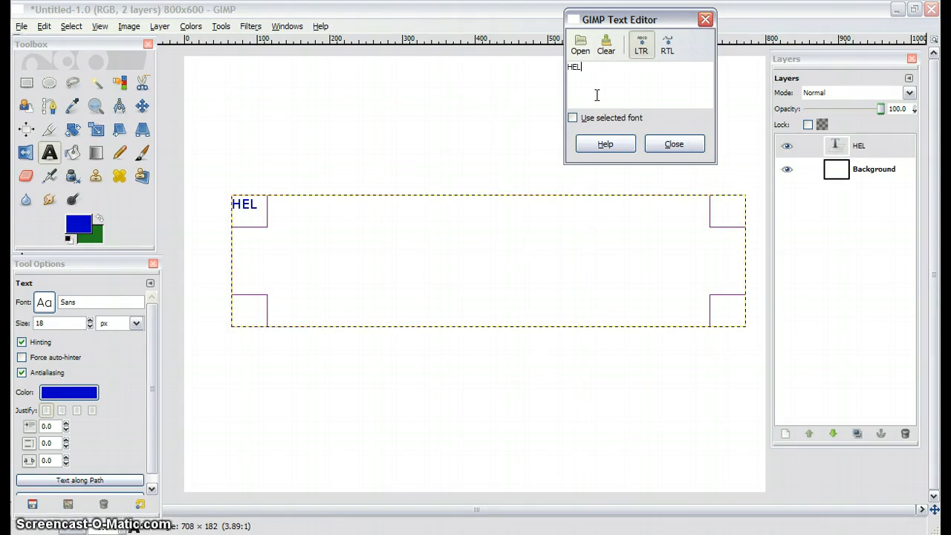
click(672, 149)
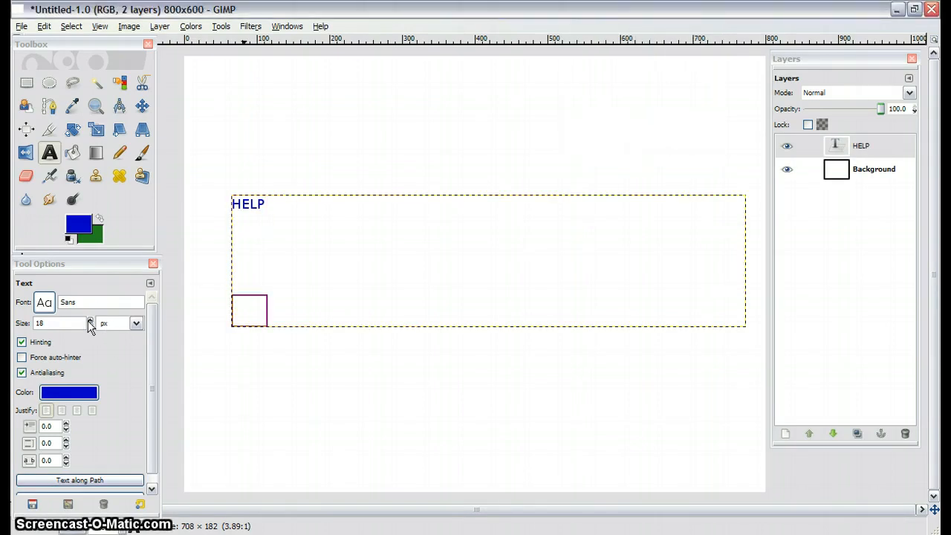
Step: Enlarge the HELP text to 67 px and change its color to near-black 001600
drag(90, 320, 89, 320)
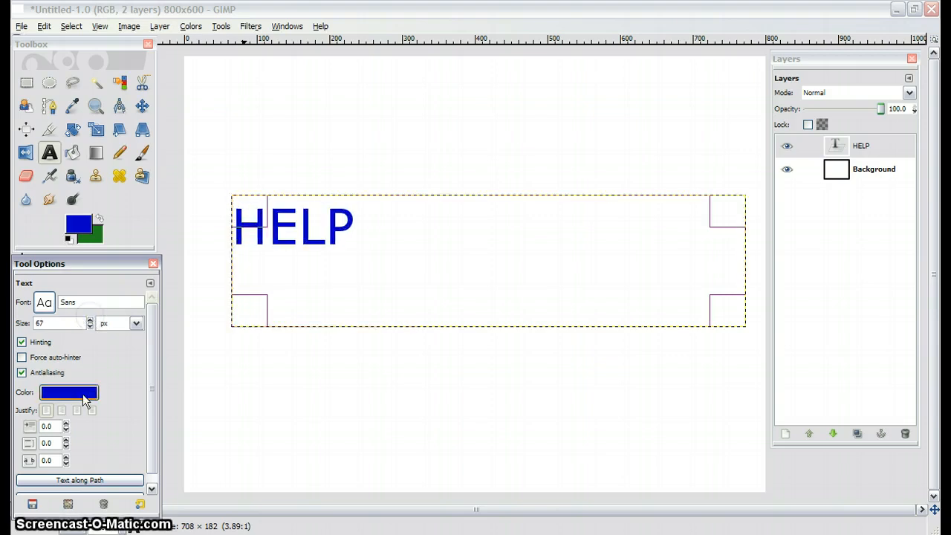
click(75, 393)
click(363, 277)
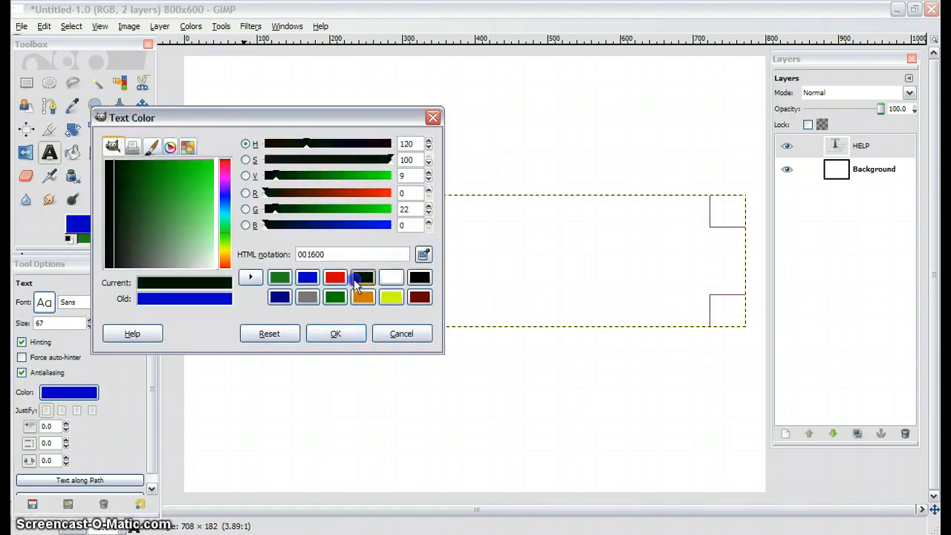
click(336, 333)
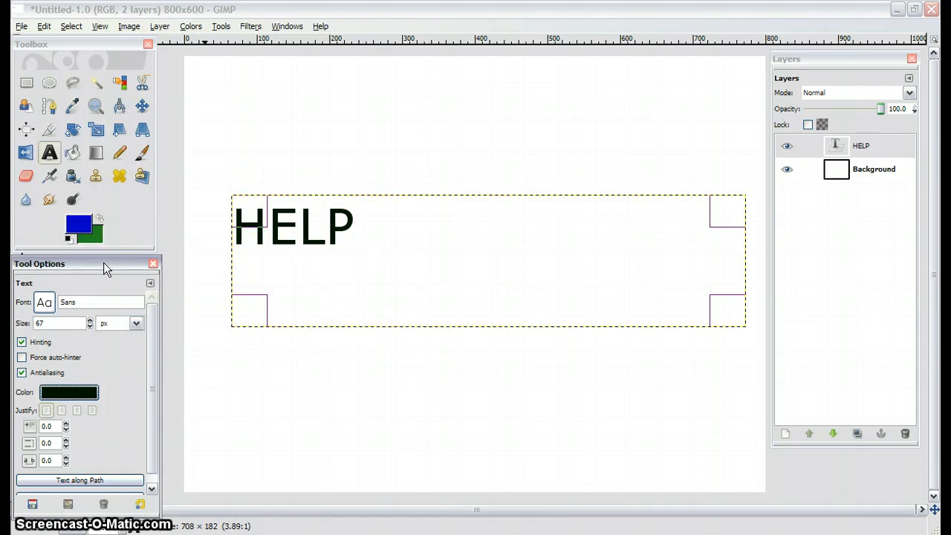
Step: Browse the font list and set the HELP text to Maiandra GD Bold
click(46, 306)
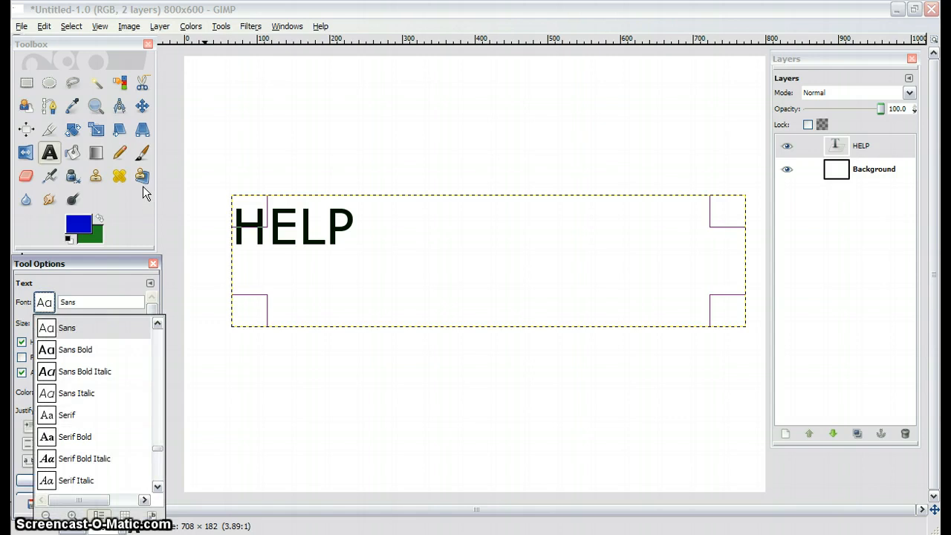
drag(156, 450, 167, 387)
scroll(151, 407, up, 10)
scroll(151, 407, down, 5)
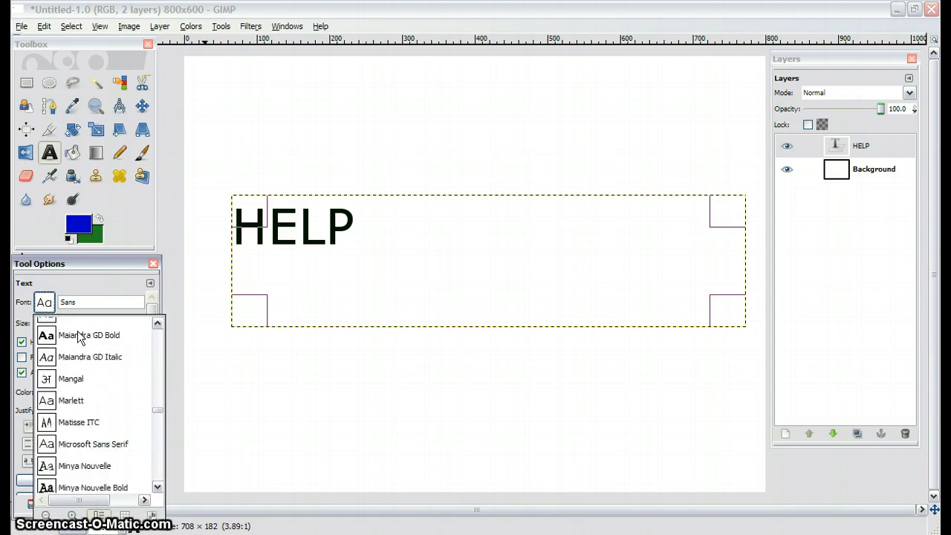
click(73, 335)
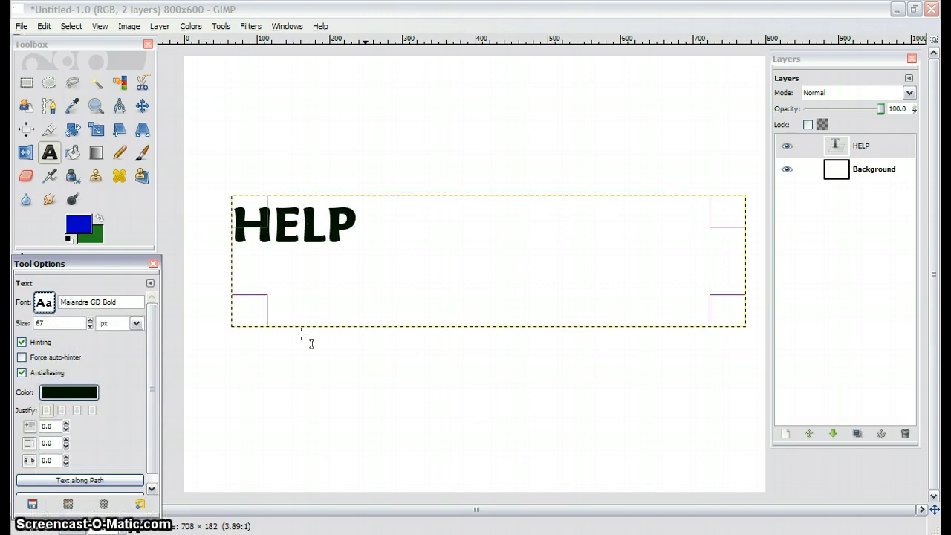
Step: Undo the HELP text's formatting changes and its creation until only the blank Background layer is left
key(ctrl+z)
key(ctrl+z)
key(z)
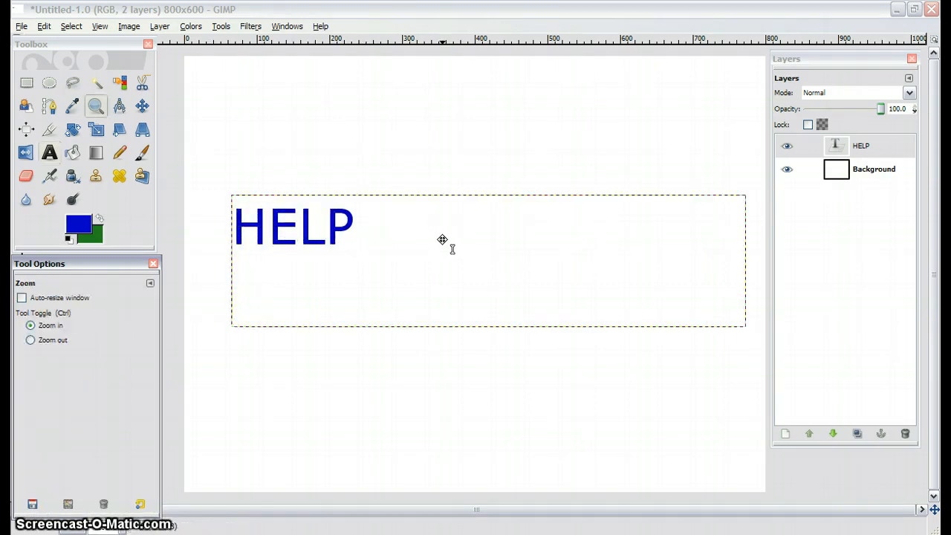
key(ctrl+z)
key(ctrl+z)
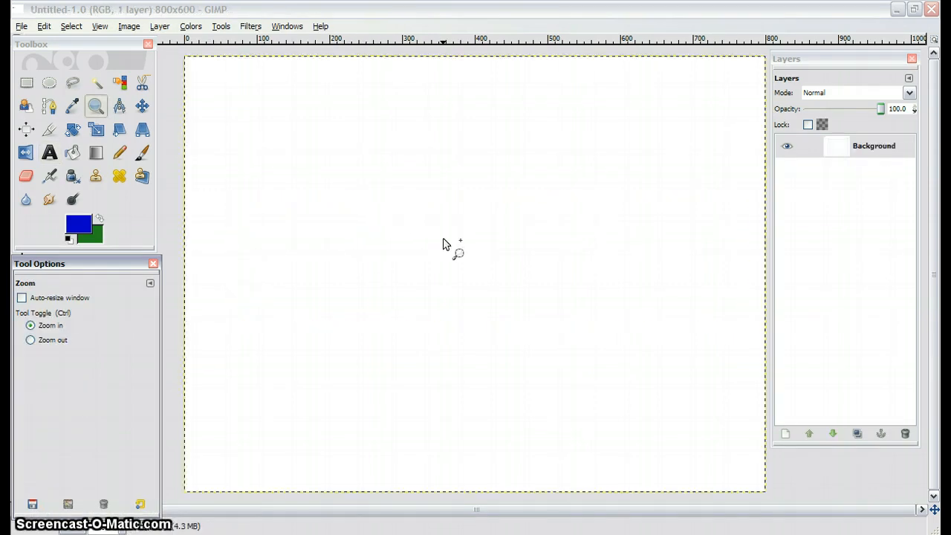
Step: Paint soft blue freehand strokes with the Airbrush: a spiral, a built-up dot at its end, and a zigzag across the canvas
click(51, 175)
mouse_move(359, 251)
mouse_down()
mouse_move(431, 268)
mouse_move(403, 315)
mouse_move(305, 316)
mouse_move(272, 279)
mouse_move(400, 196)
mouse_move(495, 196)
mouse_move(549, 217)
mouse_move(607, 269)
mouse_move(603, 305)
mouse_move(558, 367)
mouse_move(346, 404)
mouse_up()
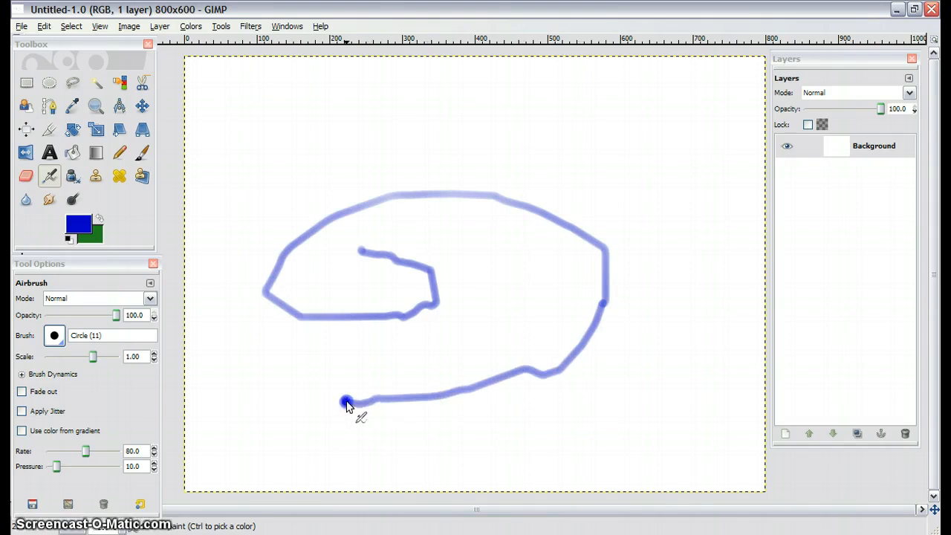
drag(346, 403, 346, 404)
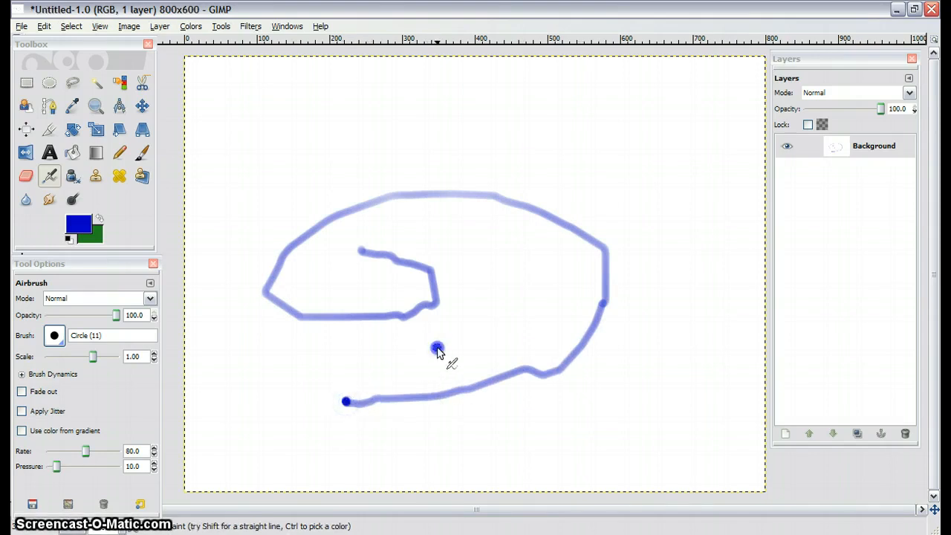
mouse_move(437, 348)
mouse_down()
mouse_move(491, 441)
mouse_move(637, 403)
mouse_move(535, 11)
mouse_move(498, 490)
mouse_move(430, 106)
mouse_move(361, 347)
mouse_move(394, 385)
mouse_move(370, 314)
mouse_move(256, 361)
mouse_up()
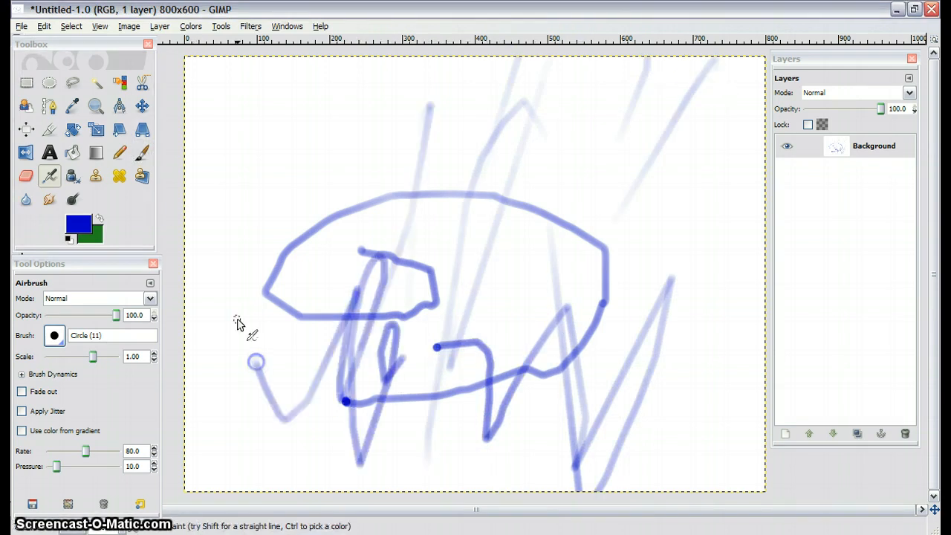
Step: Paint a solid blue freehand zigzag over the airbrush strokes with the Paintbrush, and lower the Paintbrush opacity to 45.2
click(142, 152)
mouse_move(252, 290)
mouse_down()
mouse_move(252, 251)
mouse_move(335, 284)
mouse_move(532, 163)
mouse_move(642, 222)
mouse_move(571, 240)
mouse_move(562, 270)
mouse_move(495, 305)
mouse_up()
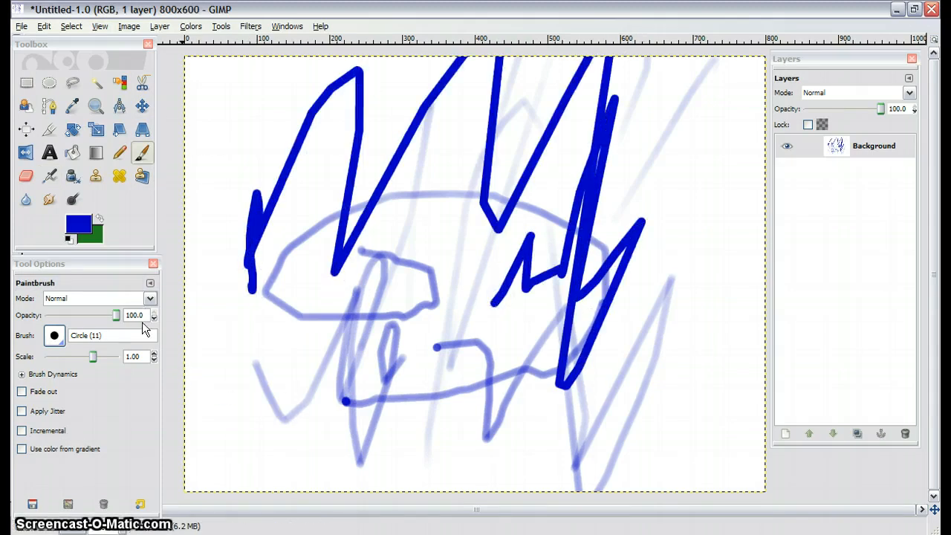
drag(118, 317, 75, 319)
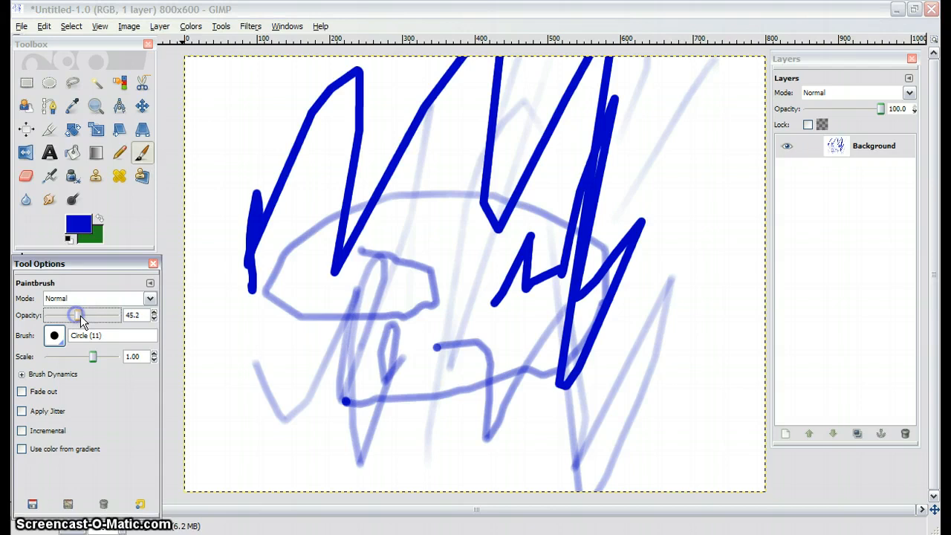
Step: Paint semi-transparent blue freehand zigzags over the existing strokes with the Paintbrush at 45.2 opacity
mouse_move(234, 394)
mouse_down()
mouse_move(248, 399)
mouse_move(204, 327)
mouse_move(229, 170)
mouse_move(289, 98)
mouse_up()
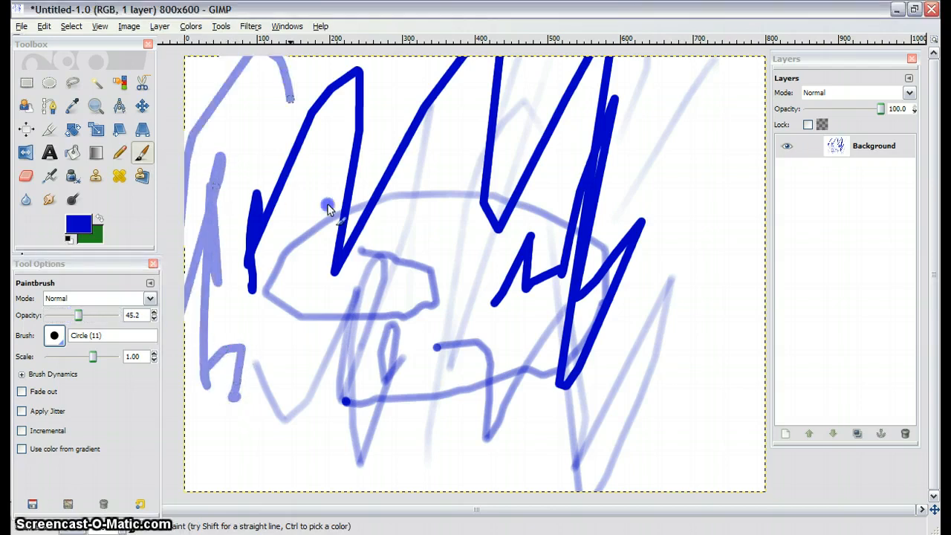
mouse_move(328, 205)
mouse_down()
mouse_move(647, 6)
mouse_move(676, 162)
mouse_up()
Step: Undo all Paintbrush and Airbrush strokes until the Background layer is blank
key(ctrl+z)
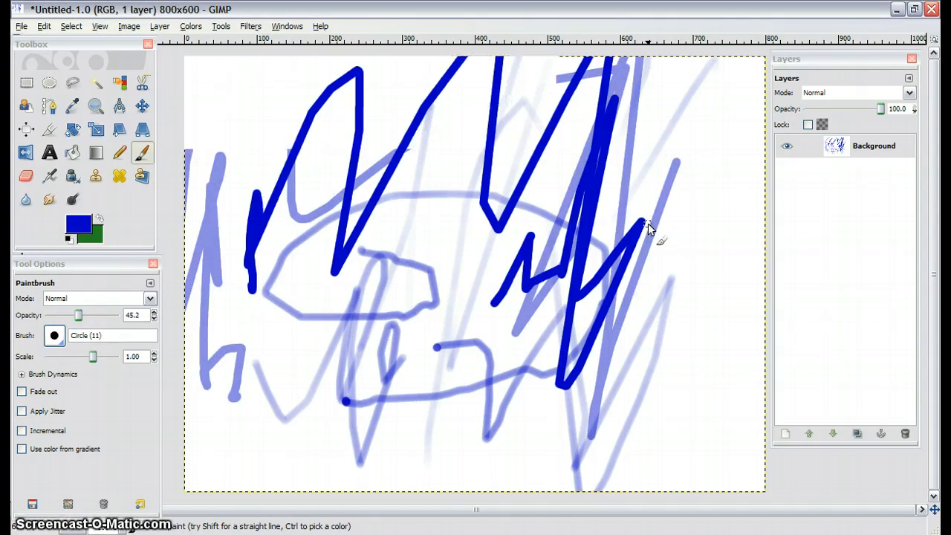
key(z)
key(ctrl+z)
key(ctrl+z)
key(ctrl+z)
key(ctrl+z)
key(ctrl+z)
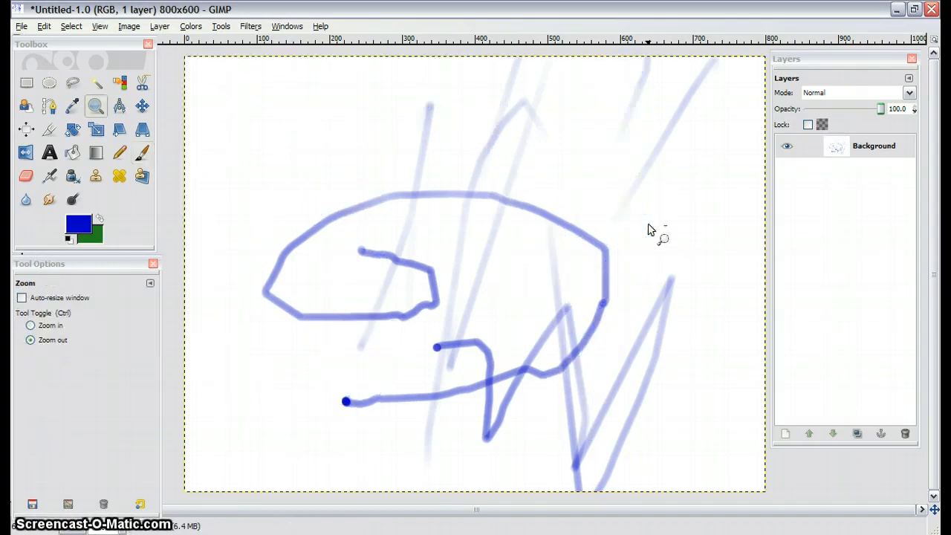
key(ctrl+z)
key(ctrl+z)
key(ctrl+z)
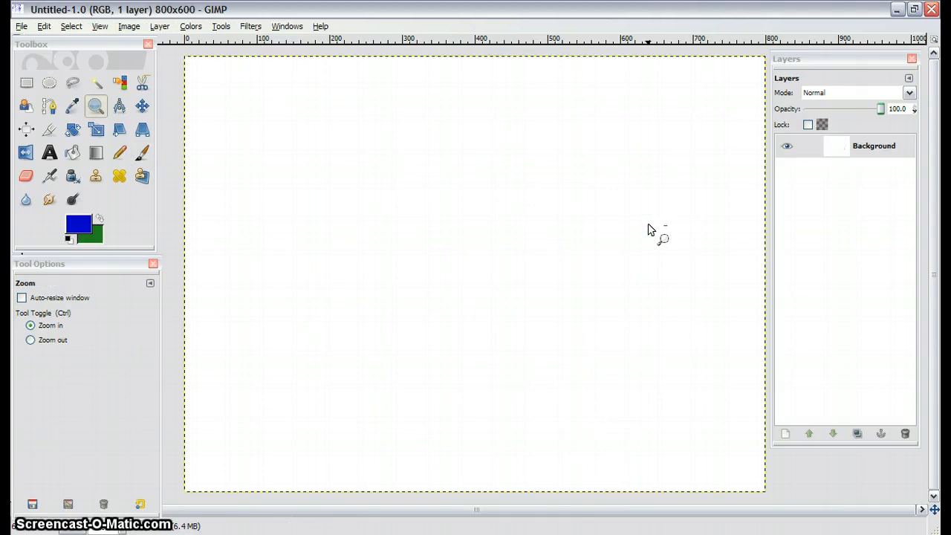
Step: Try a short Eraser stroke on the blank canvas and undo it
click(26, 153)
click(26, 177)
mouse_move(291, 212)
mouse_down()
mouse_move(397, 212)
mouse_move(404, 323)
mouse_move(400, 308)
mouse_move(384, 438)
mouse_move(434, 159)
mouse_move(247, 251)
mouse_up()
key(ctrl+z)
key(z)
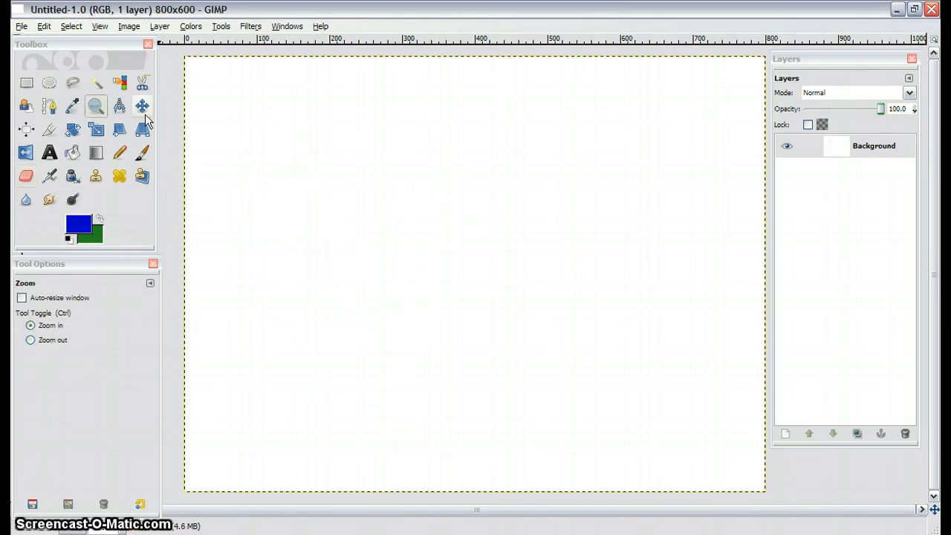
Step: Draw a rectangular selection of about 235 × 130 px, and replace it with an elliptical selection of about 252 × 179 px
click(24, 83)
drag(297, 198, 467, 293)
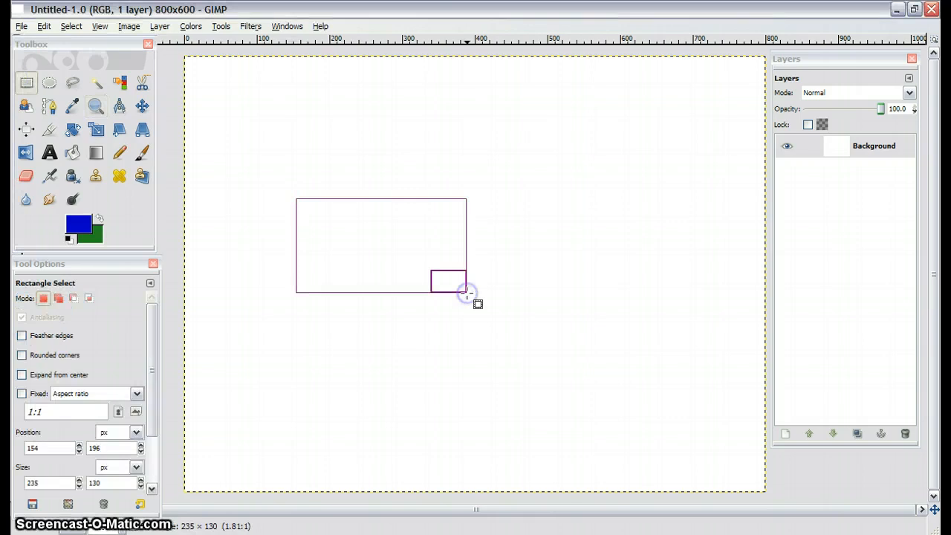
click(49, 82)
drag(287, 100, 466, 227)
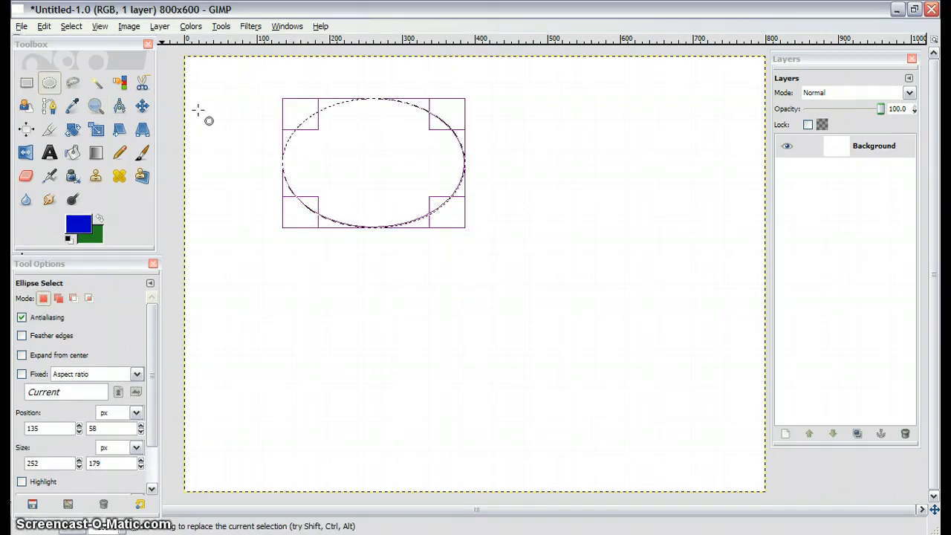
Step: Undo the elliptical selection and the rectangular selection
key(z)
key(ctrl+z)
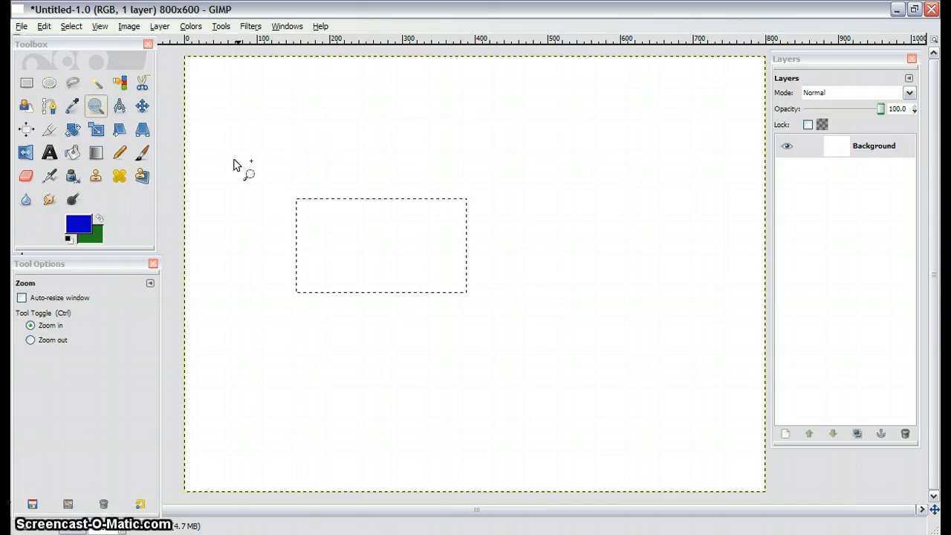
key(ctrl+z)
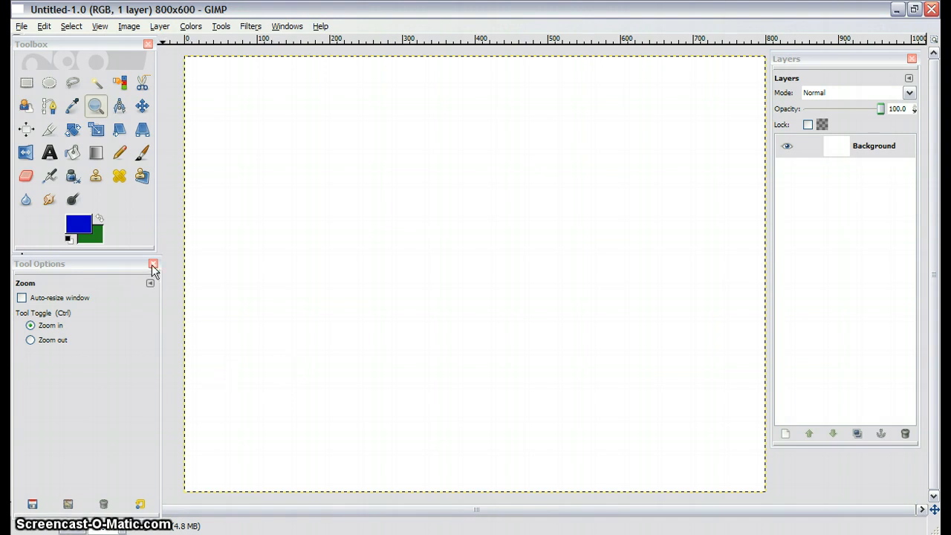
Step: Paint a translucent blue freehand scribble with the Paintbrush, and cross it with a solid stroke at 100 opacity
click(48, 200)
click(141, 152)
mouse_move(394, 234)
mouse_down()
mouse_move(370, 256)
mouse_move(219, 495)
mouse_move(297, 192)
mouse_move(334, 338)
mouse_move(311, 151)
mouse_up()
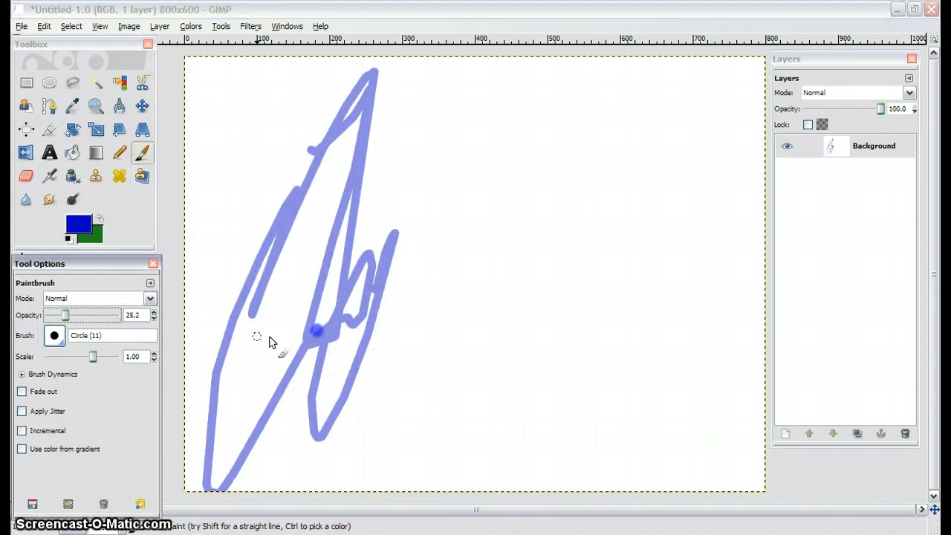
drag(66, 318, 119, 318)
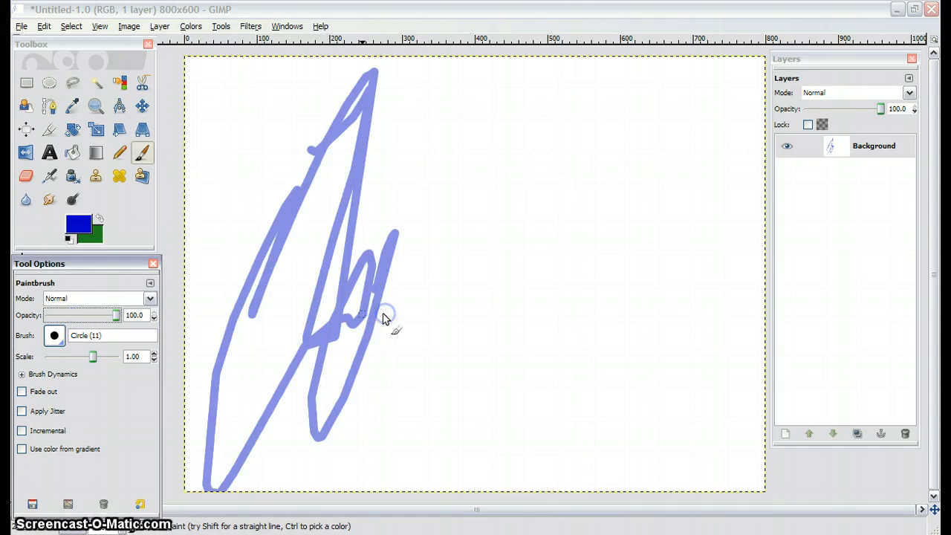
mouse_move(391, 294)
mouse_down()
mouse_move(407, 258)
mouse_move(292, 338)
mouse_move(281, 255)
mouse_up()
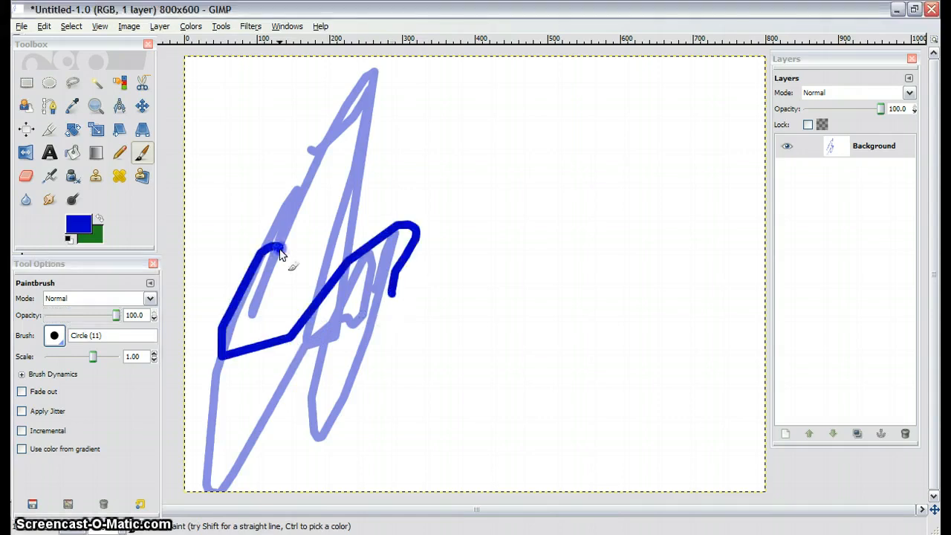
Step: Set the Smudge tool's brush scale to 9.28 and smudge across the painted blue strokes
click(49, 201)
drag(92, 356, 115, 356)
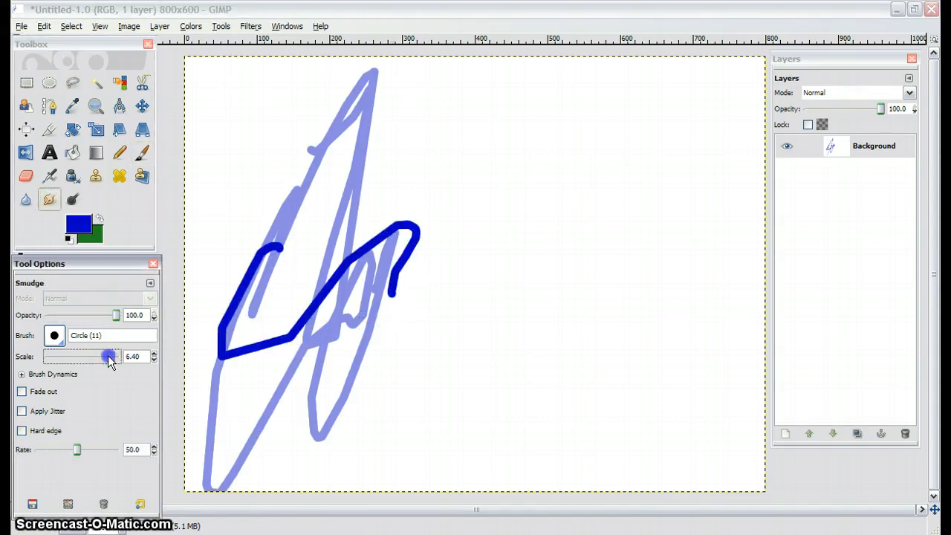
mouse_move(295, 336)
mouse_down()
mouse_move(349, 271)
mouse_move(316, 273)
mouse_move(265, 390)
mouse_move(183, 492)
mouse_move(205, 338)
mouse_move(266, 298)
mouse_up()
mouse_move(267, 374)
mouse_down()
mouse_move(287, 438)
mouse_move(291, 505)
mouse_move(409, 140)
mouse_move(272, 285)
mouse_move(283, 289)
mouse_move(350, 161)
mouse_move(282, 467)
mouse_move(265, 146)
mouse_move(267, 484)
mouse_move(429, 37)
mouse_move(335, 222)
mouse_move(440, 52)
mouse_move(323, 6)
mouse_move(266, 470)
mouse_up()
mouse_move(393, 237)
mouse_down()
mouse_move(325, 500)
mouse_move(495, 72)
mouse_move(405, 43)
mouse_move(574, 199)
mouse_up()
Step: Undo the smudges and the painted strokes until the canvas is blank
key(ctrl+z)
key(ctrl+z)
key(ctrl+z)
key(ctrl+z)
key(ctrl+z)
key(ctrl+z)
key(ctrl+z)
key(ctrl+z)
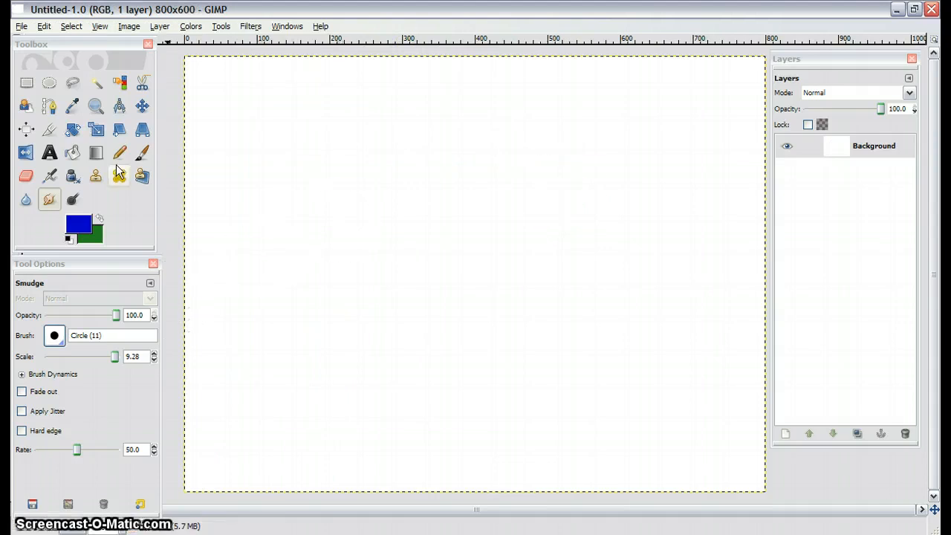
Step: Set the Paintbrush scale to 0.04, paint a very thin freehand stroke, and undo it
click(143, 153)
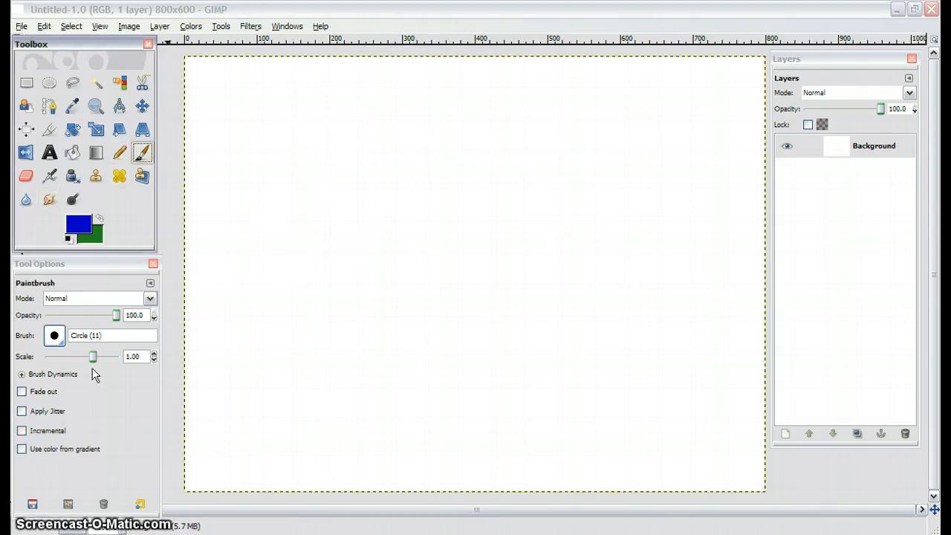
mouse_move(92, 358)
mouse_down()
mouse_move(37, 346)
mouse_move(60, 357)
mouse_up()
mouse_move(365, 361)
mouse_down()
mouse_move(474, 260)
mouse_move(418, 377)
mouse_move(438, 328)
mouse_move(242, 477)
mouse_move(327, 187)
mouse_up()
key(ctrl+z)
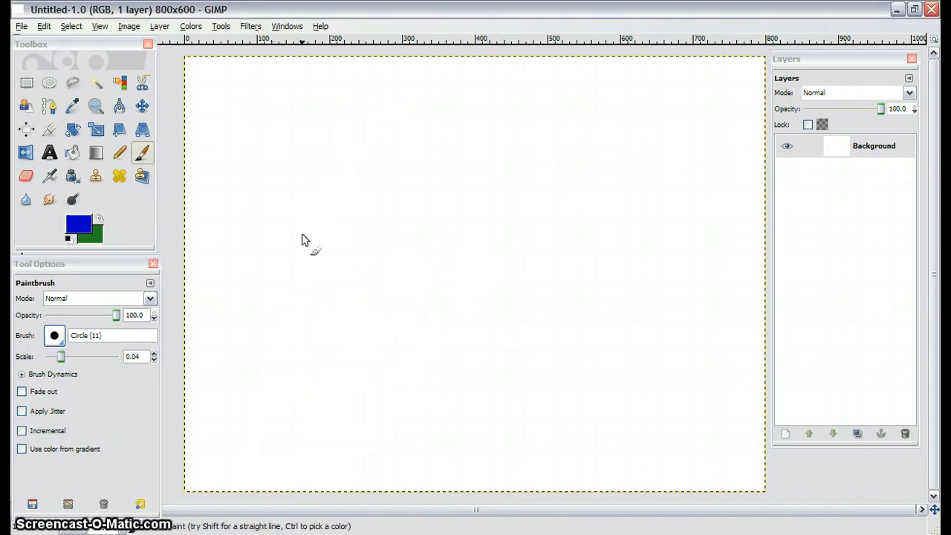
Step: Set the Paintbrush scale to 10.00, paint a very thick freehand stroke, and undo it
drag(62, 357, 113, 358)
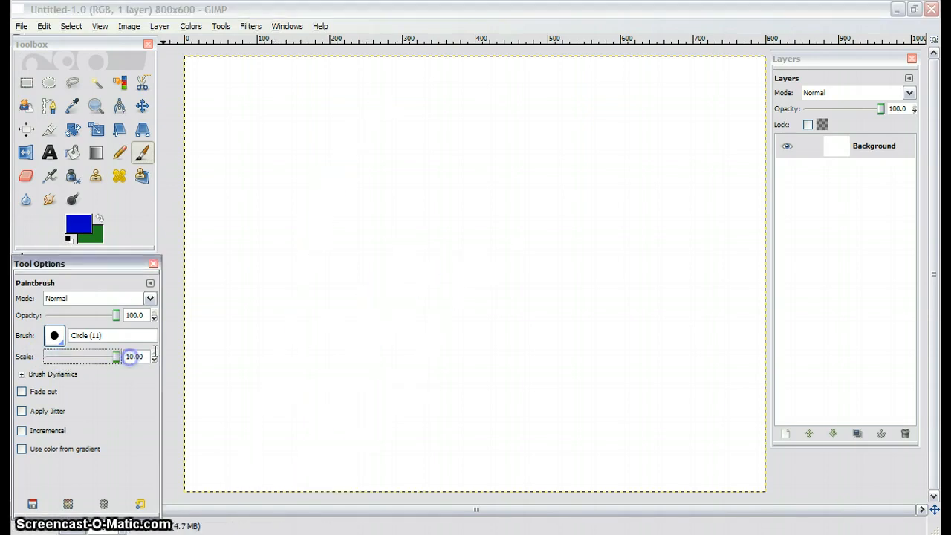
mouse_move(382, 315)
mouse_down()
mouse_move(537, 204)
mouse_move(435, 365)
mouse_move(320, 437)
mouse_move(475, 159)
mouse_up()
key(ctrl+z)
key(ctrl+z)
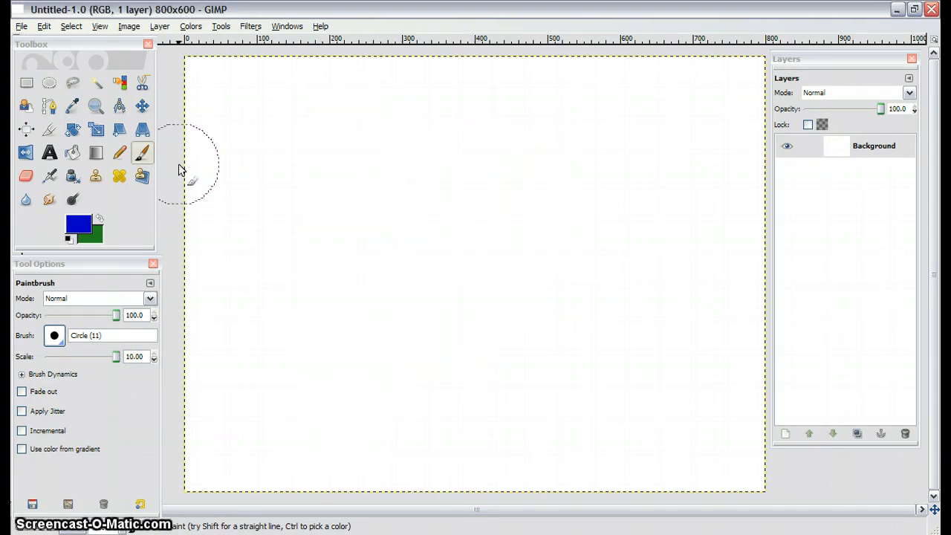
Step: Shift the Background layer slightly with the Move tool
click(142, 106)
mouse_move(356, 182)
mouse_down()
mouse_move(318, 191)
mouse_move(250, 229)
mouse_move(373, 274)
mouse_move(382, 255)
mouse_move(346, 185)
mouse_move(357, 192)
mouse_up()
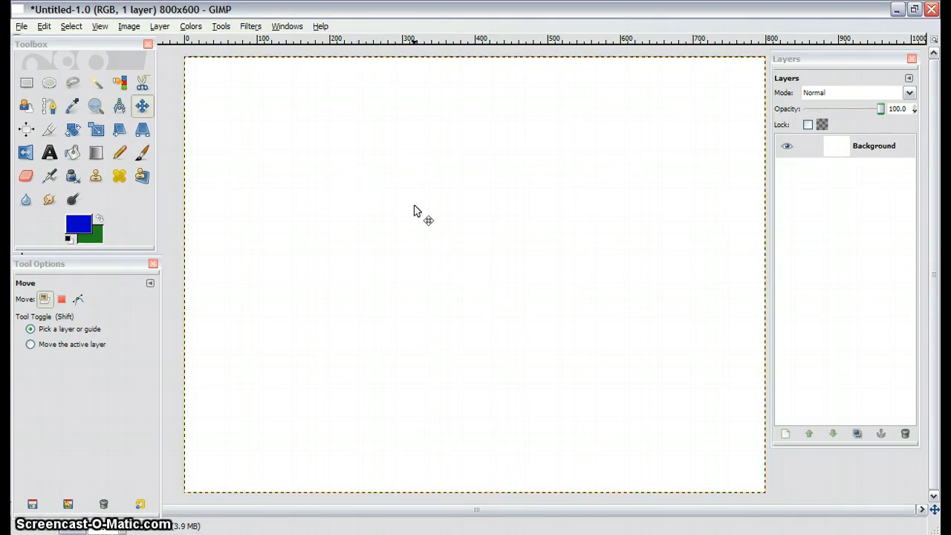
mouse_move(404, 206)
mouse_down()
mouse_move(319, 260)
mouse_move(374, 315)
mouse_move(424, 253)
mouse_move(399, 231)
mouse_move(408, 189)
mouse_move(408, 201)
mouse_up()
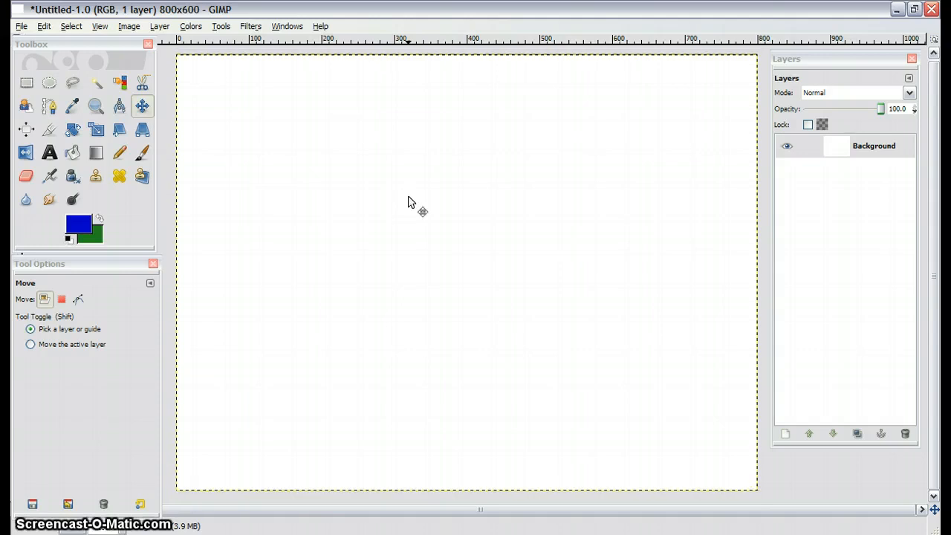